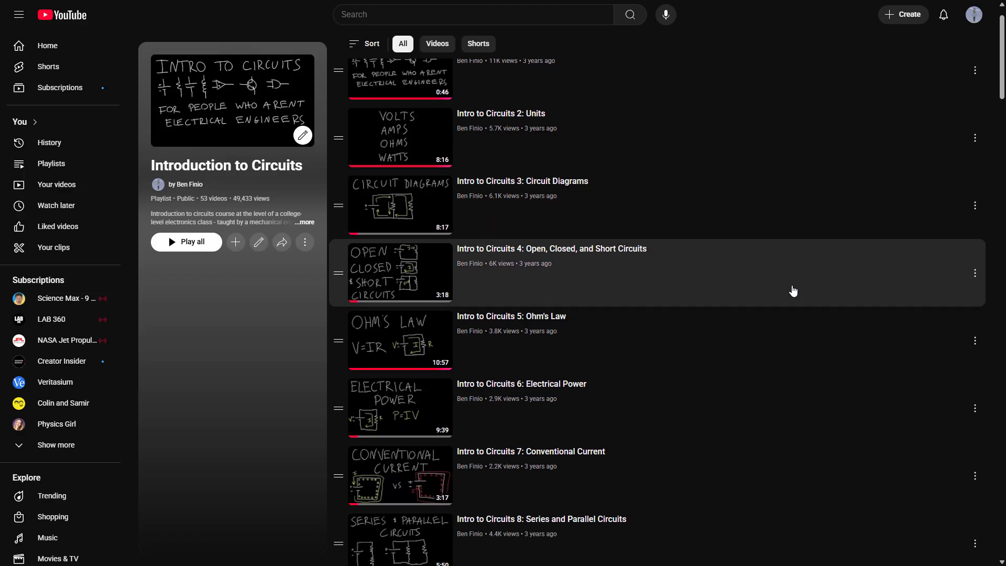
Scroll down the Introduction to Circuits playlist to reach the Kirchhoff's law videos.
scroll(793, 291, down, 6)
scroll(715, 321, down, 7)
scroll(730, 333, down, 4)
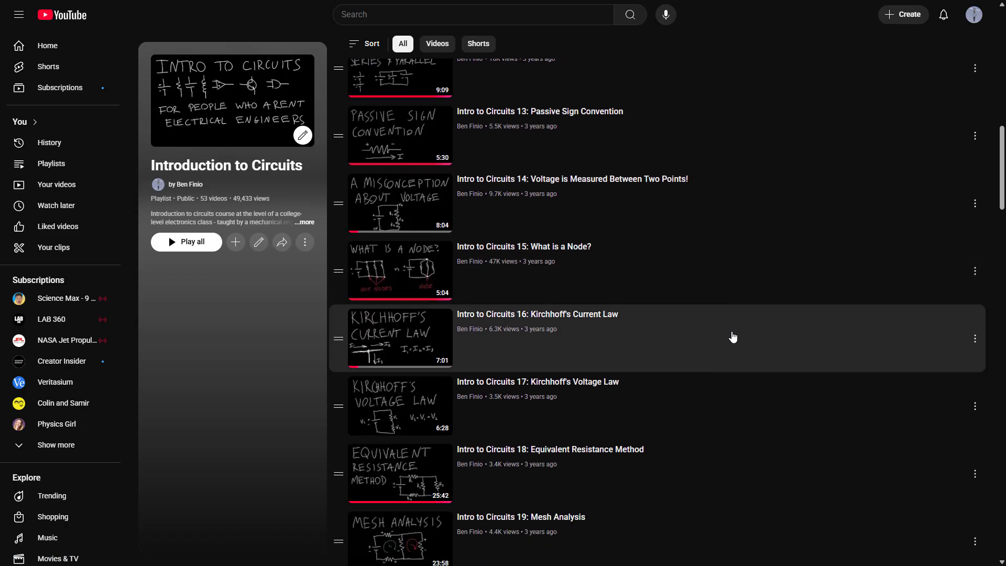
scroll(736, 340, down, 1)
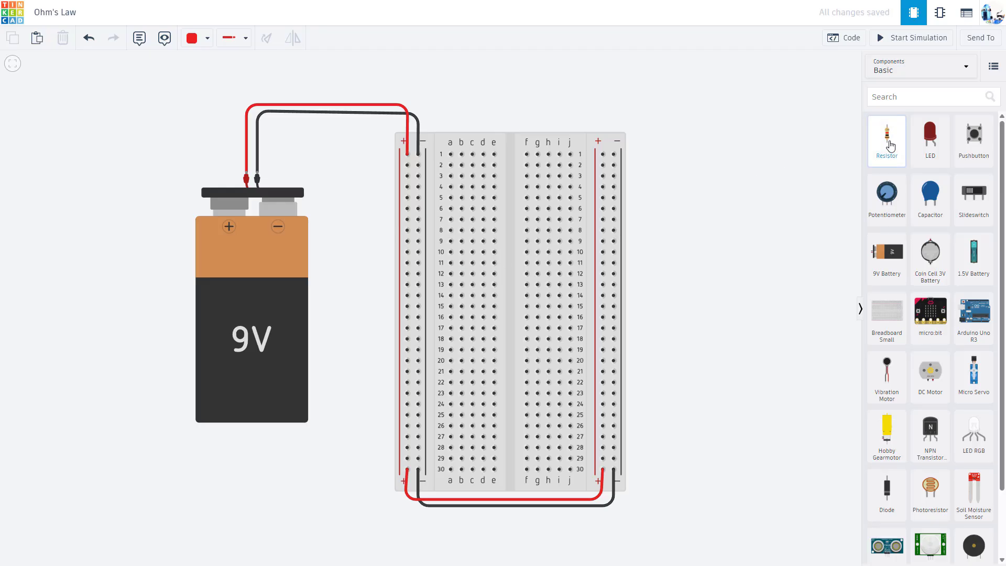
Drop a resistor to the right of the breadboard and confirm its resistance is 1 kΩ.
drag(889, 145, 699, 264)
drag(697, 198, 637, 198)
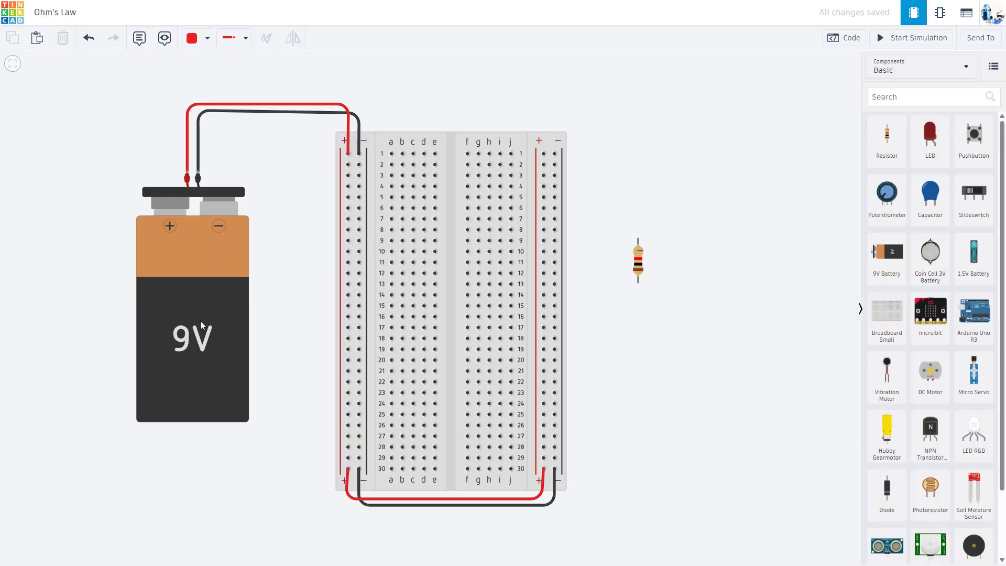
click(187, 312)
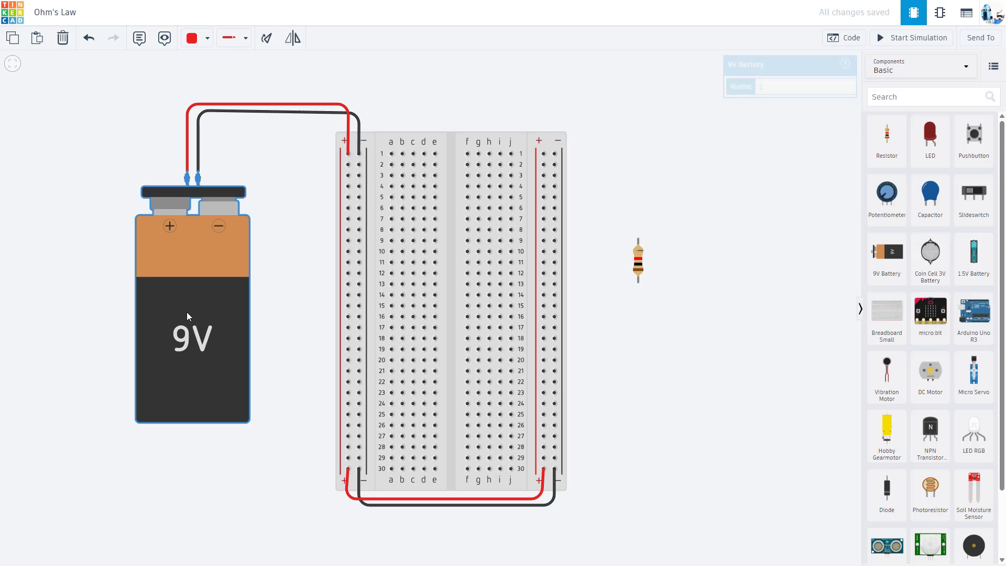
click(639, 264)
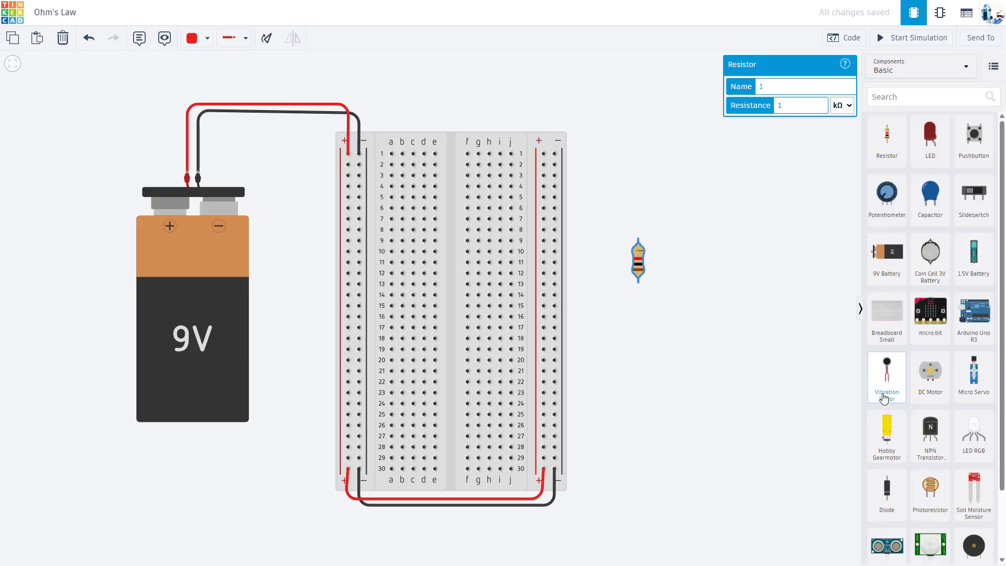
Add a multimeter beside the resistor and wire its two probes across the resistor's leads.
scroll(924, 471, down, 3)
drag(925, 552, 770, 241)
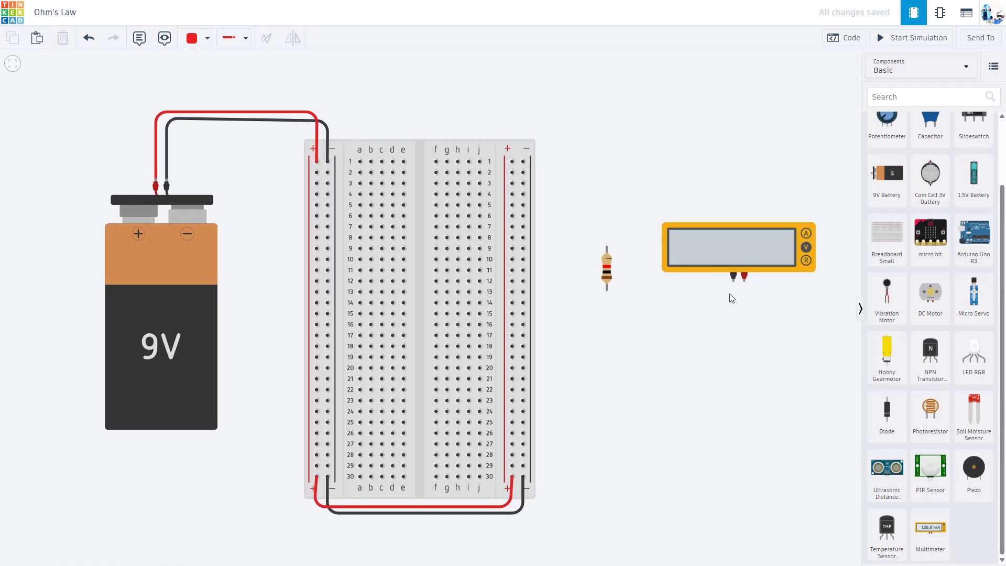
click(744, 275)
click(606, 290)
click(733, 276)
click(729, 298)
click(606, 246)
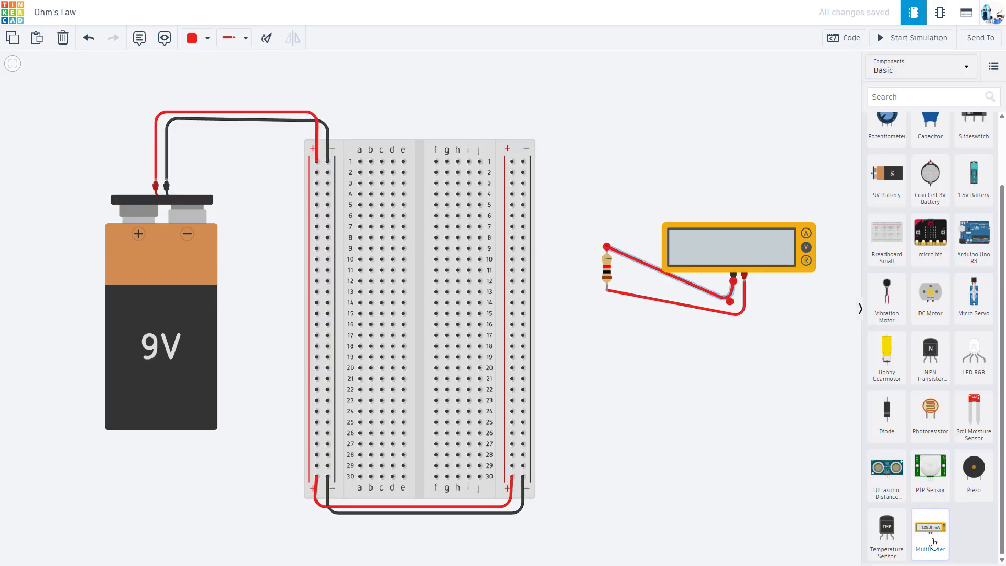
Add a second multimeter wired to the breadboard's left positive and negative rails.
drag(930, 529, 259, 191)
click(264, 186)
click(317, 204)
click(255, 191)
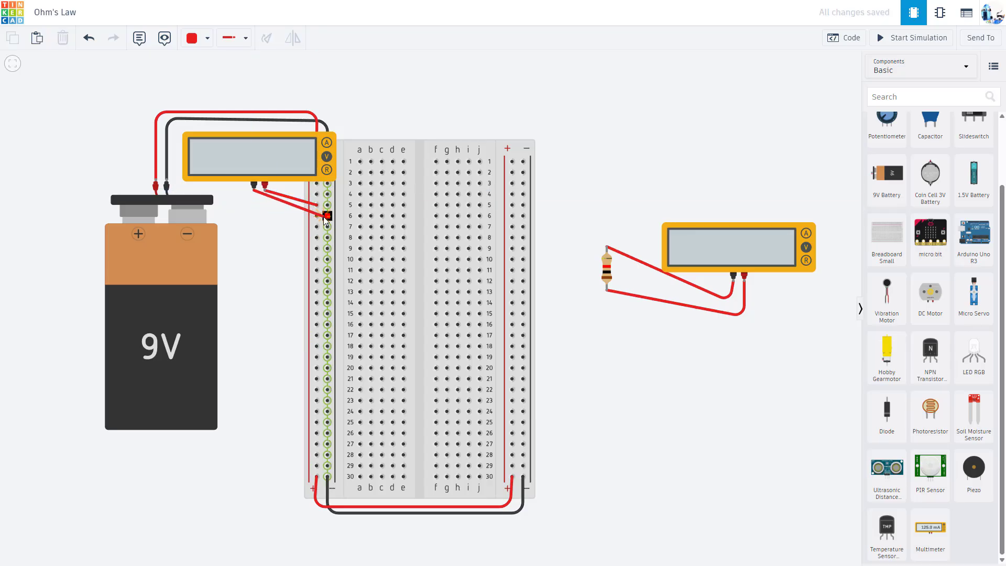
click(328, 215)
Make both multimeters' negative probe wires black.
click(200, 47)
click(207, 74)
click(636, 265)
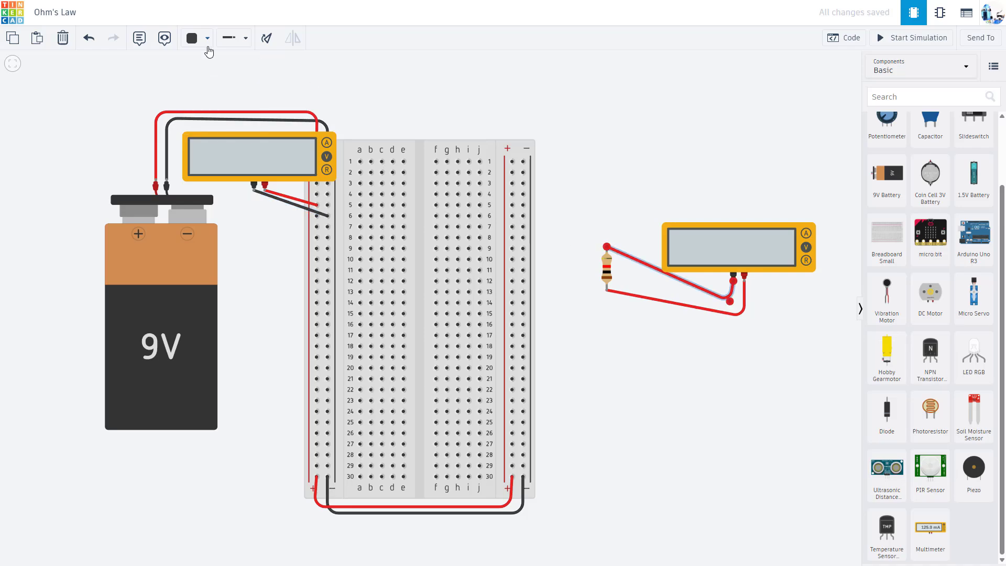
click(206, 43)
click(212, 75)
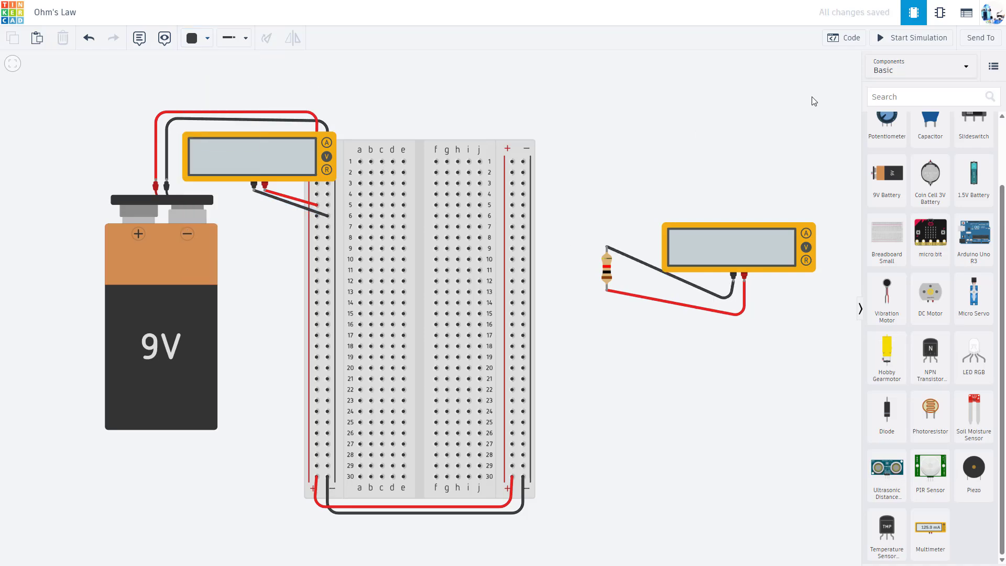
Run the simulation with the resistor meter in resistance mode, reading 9.00 V and 1.00 kΩ.
click(889, 43)
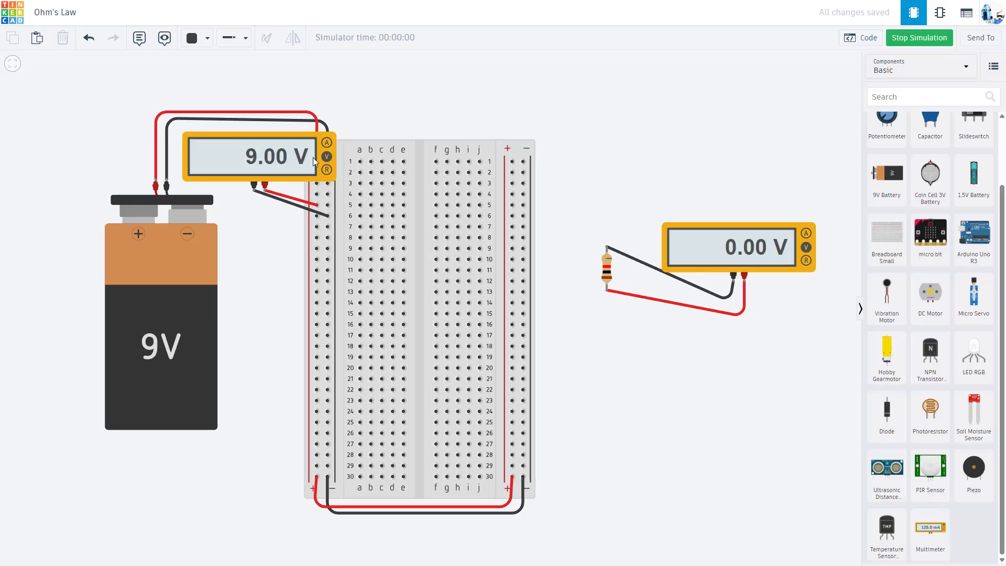
click(806, 260)
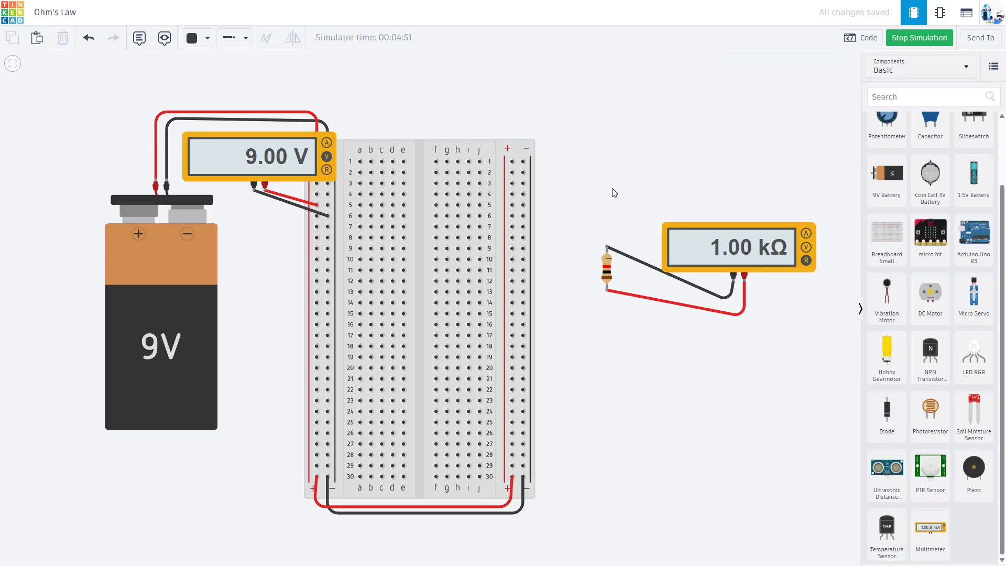
Stop the simulation and edit the resistor's Resistance from 1 kΩ to 10 kΩ.
click(900, 45)
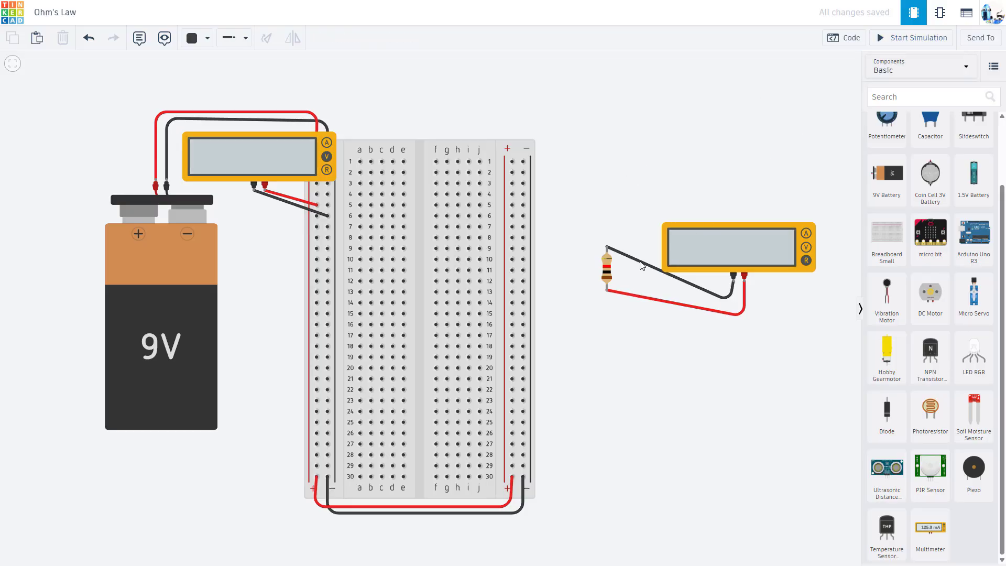
click(606, 272)
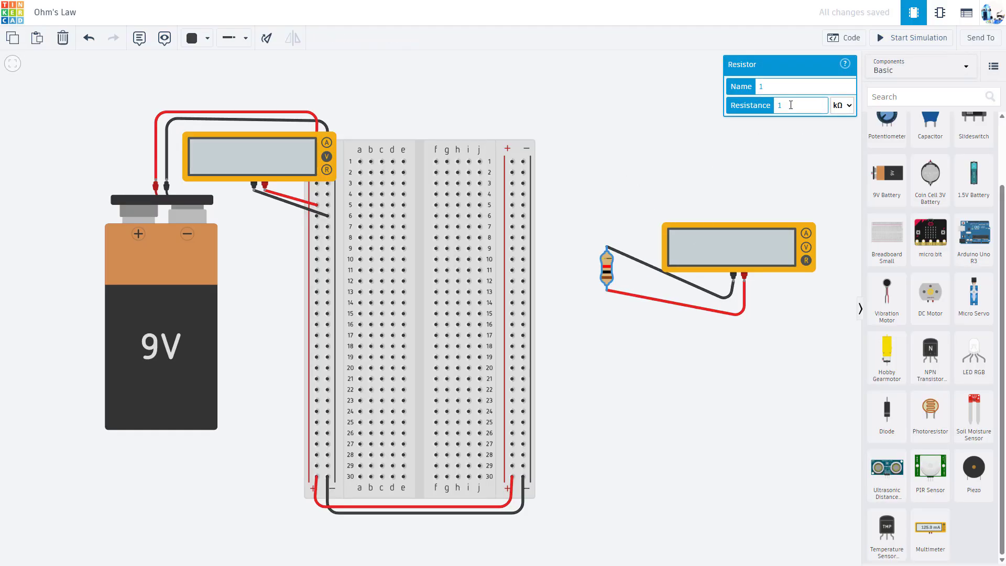
click(791, 105)
text(0)
key(Escape)
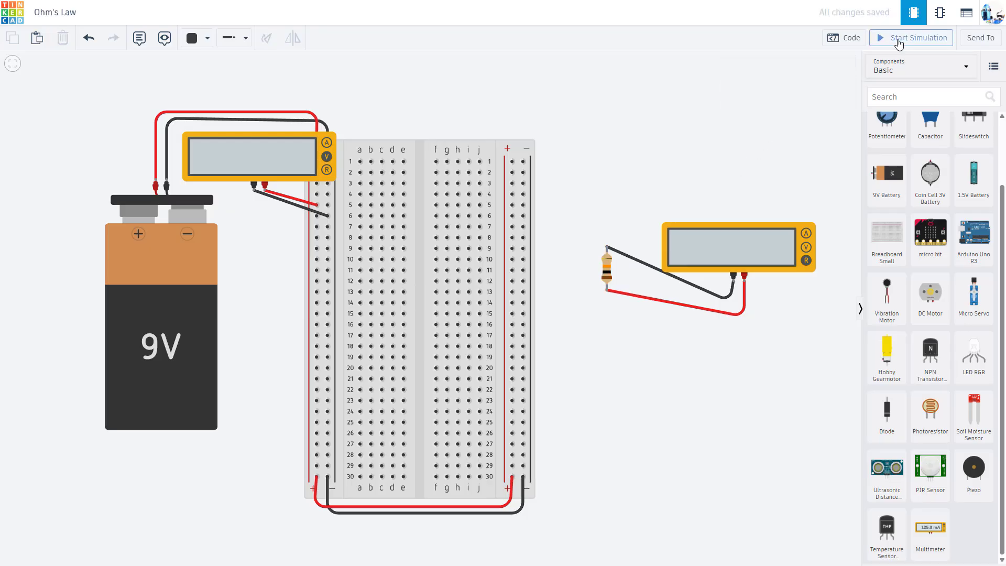
click(898, 43)
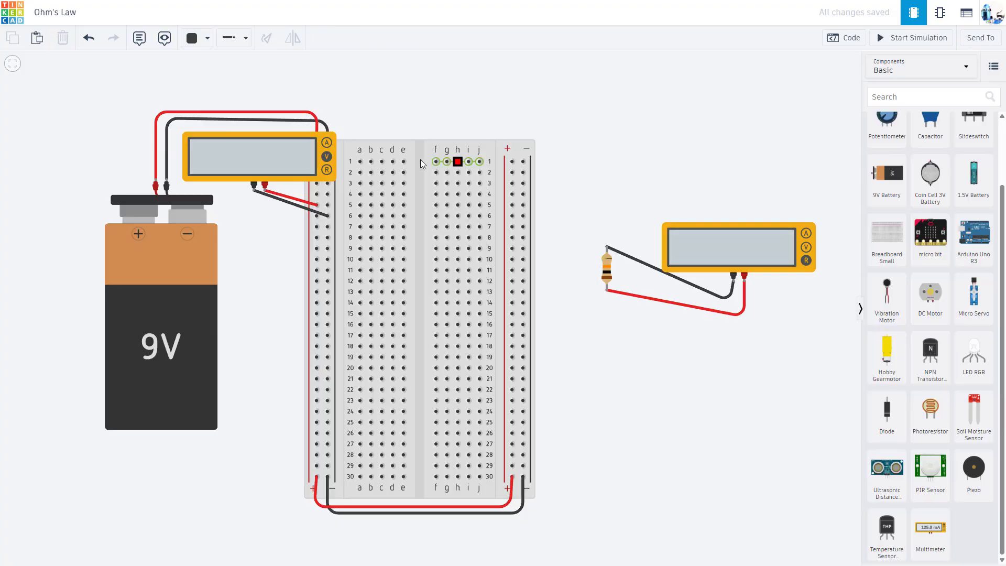
Delete both multimeters and drag the 10 kΩ resistor into the breadboard's centre channel.
click(272, 162)
key(Delete)
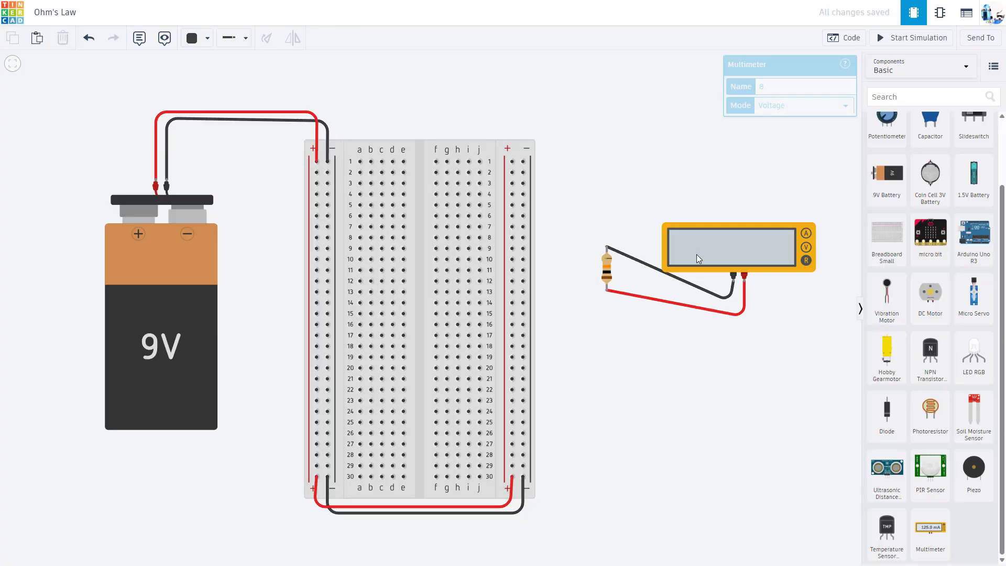
click(709, 247)
key(Delete)
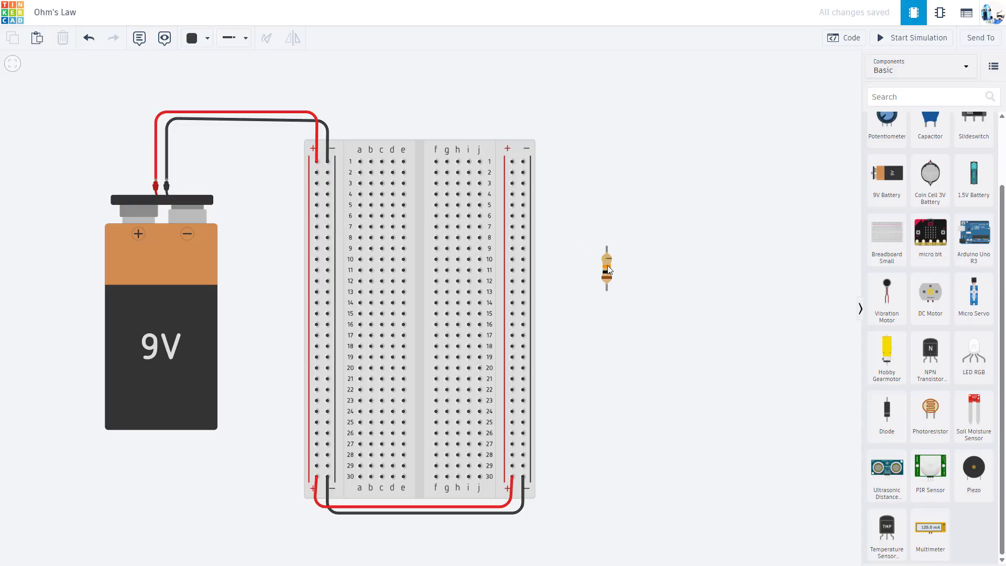
drag(608, 273, 537, 253)
drag(479, 262, 425, 256)
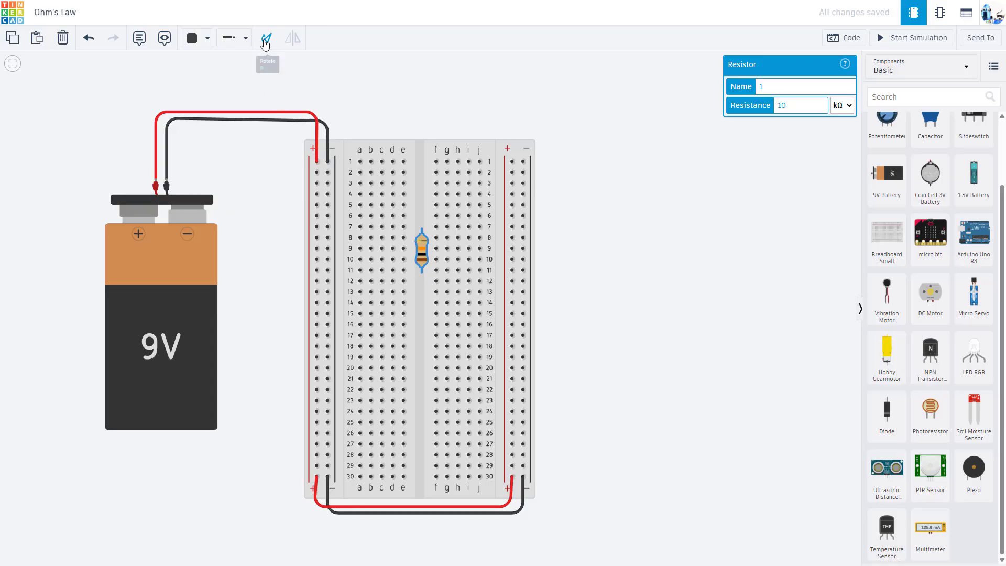
Rotate the resistor horizontal and seat it across row 8.
click(265, 41)
click(266, 41)
click(265, 40)
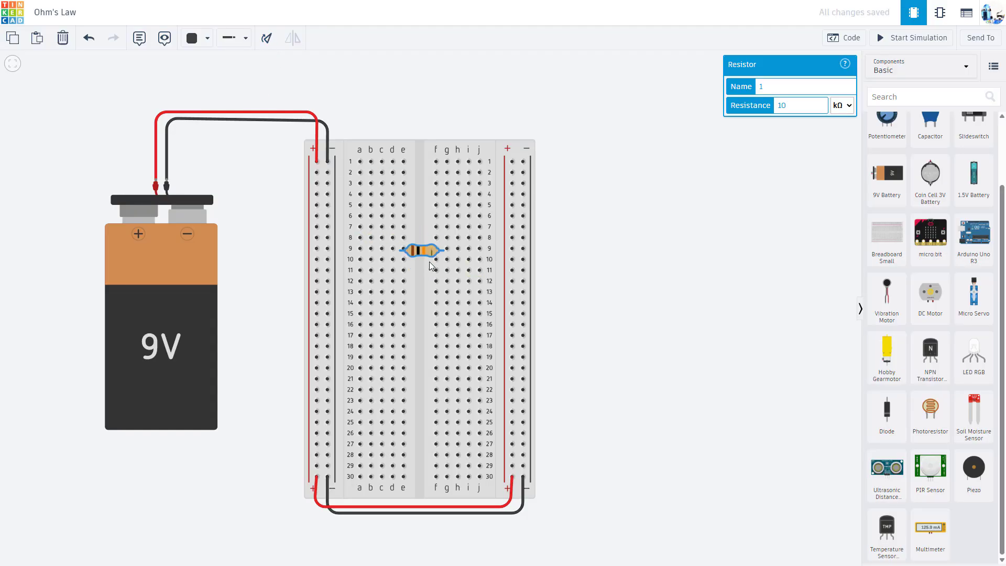
drag(426, 258, 425, 245)
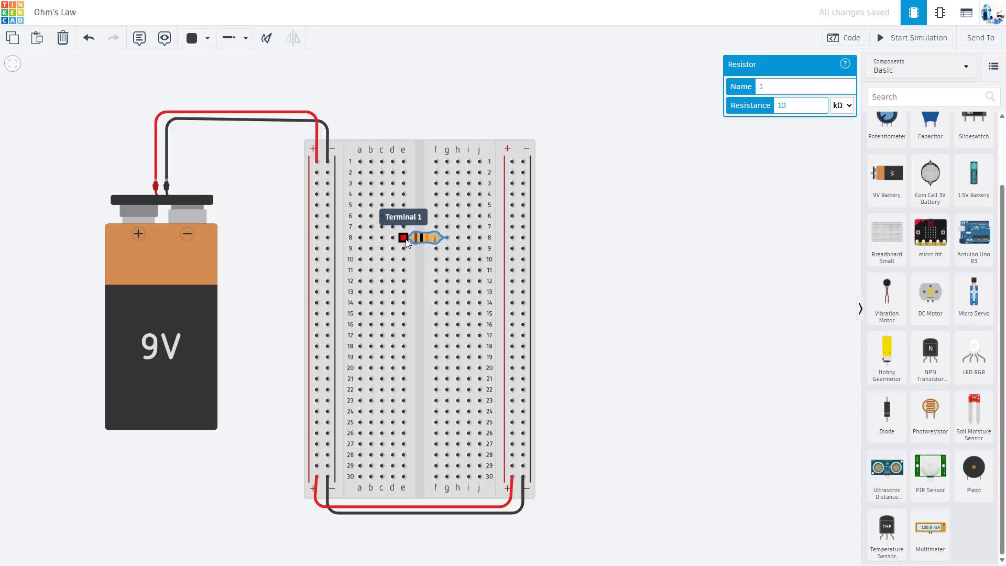
Wire the left positive rail to hole a8 with a red wire.
click(316, 237)
click(360, 240)
click(194, 38)
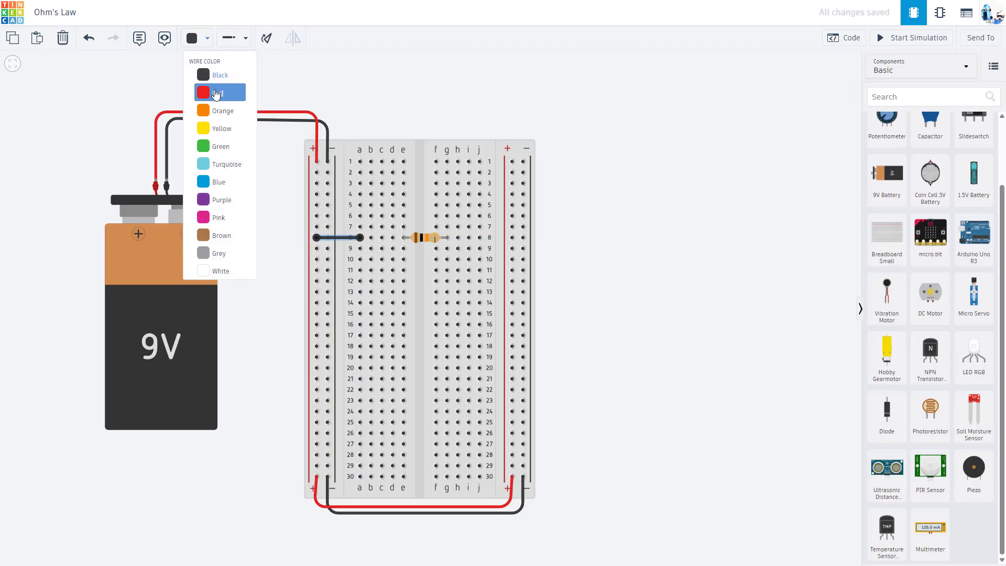
click(216, 93)
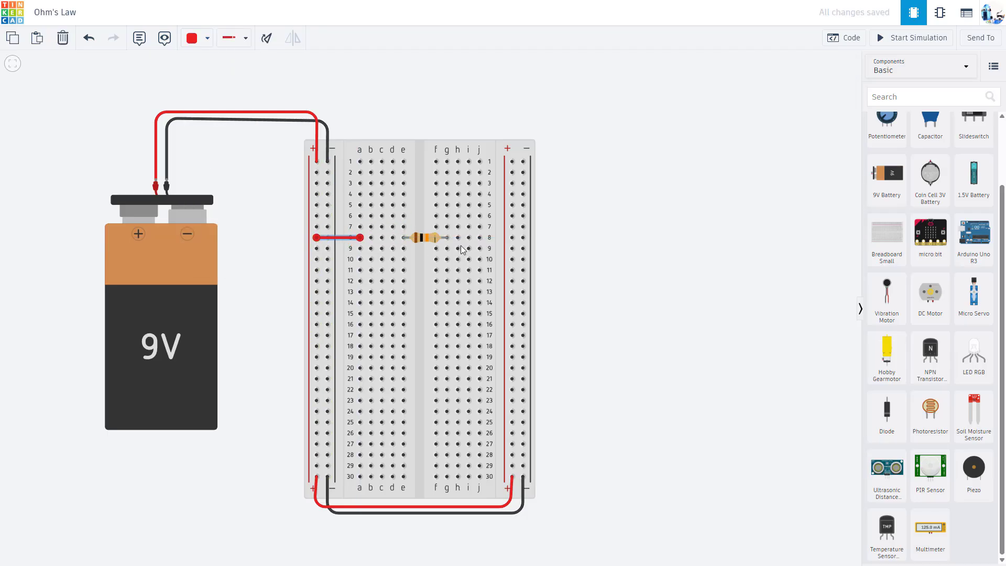
Wire hole j8 to the right negative rail in black and run the simulation.
click(479, 237)
click(523, 238)
click(204, 39)
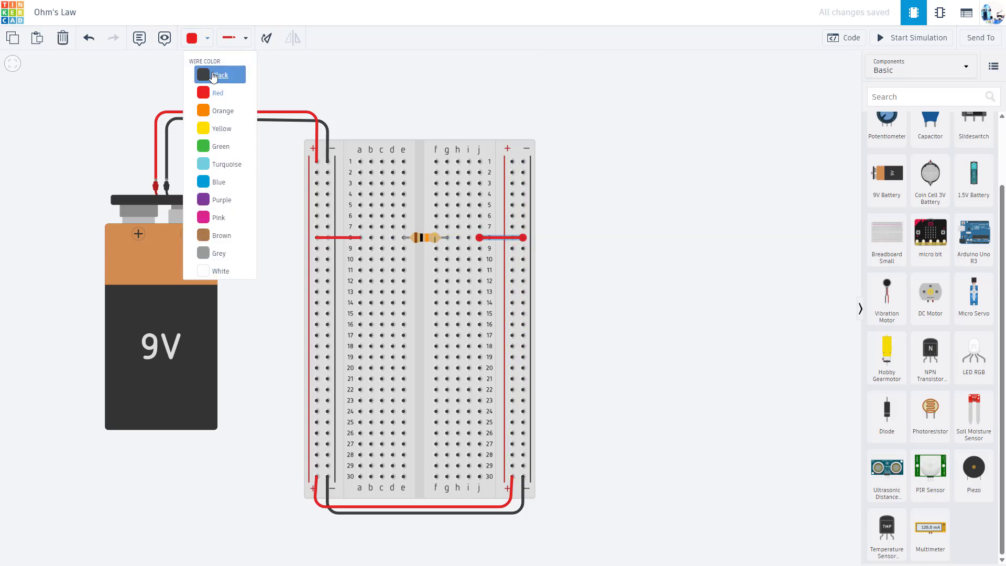
click(214, 74)
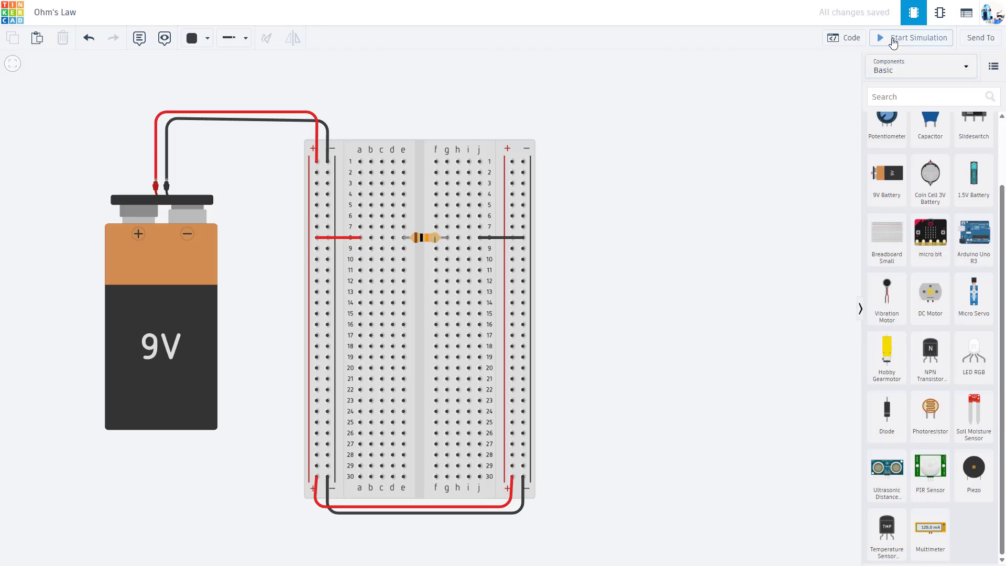
click(893, 41)
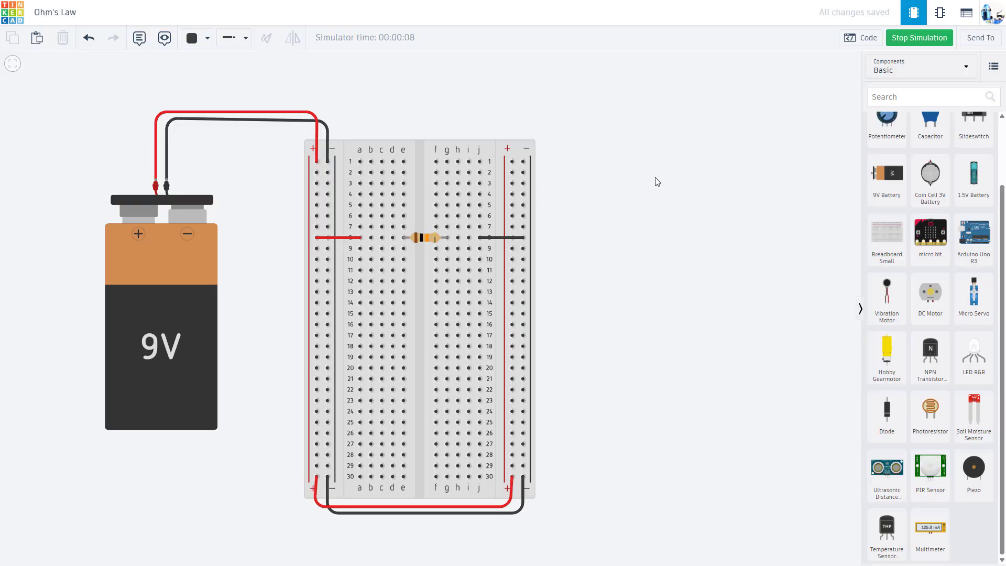
Stop the simulation and place a new multimeter over the breadboard's top rows.
click(904, 38)
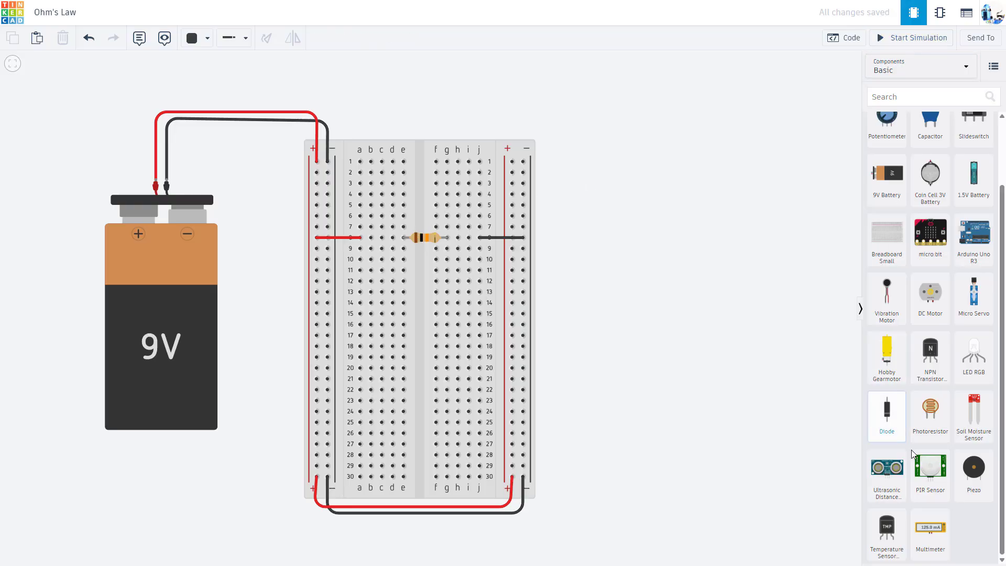
drag(932, 546, 648, 239)
click(669, 263)
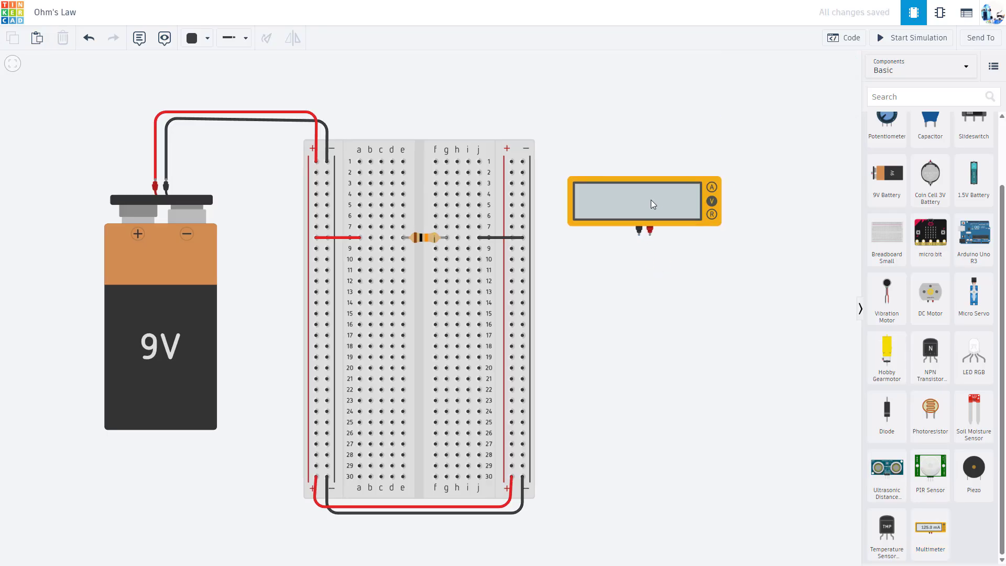
drag(640, 204, 460, 203)
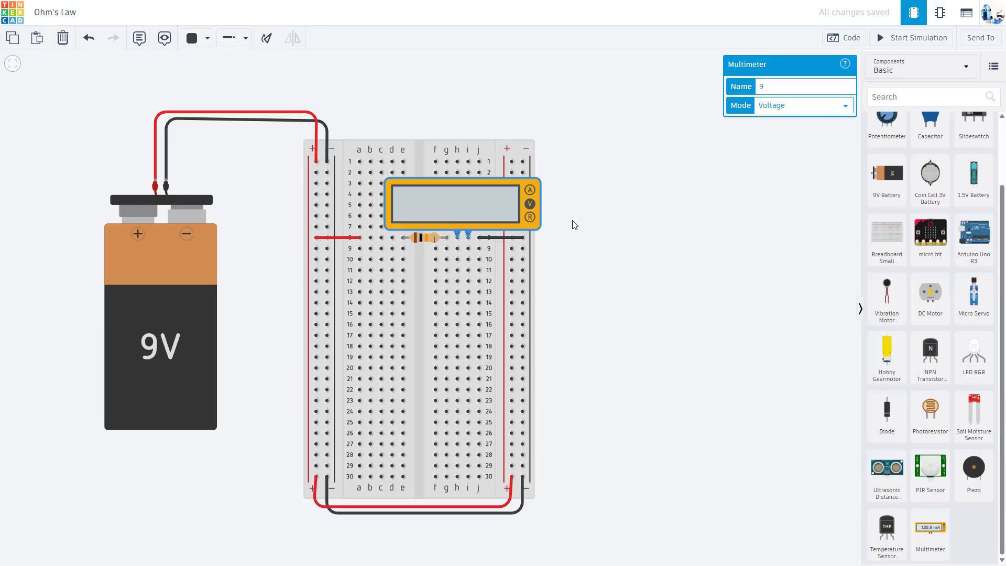
click(620, 226)
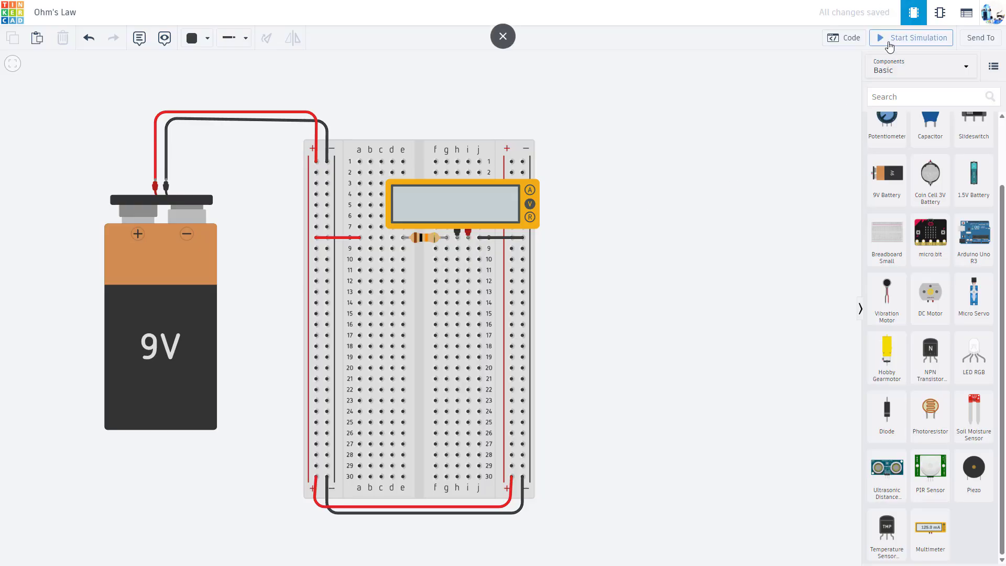
Run the simulation, set the meter to Amperage, and move its probe lead to hole h8.
click(889, 38)
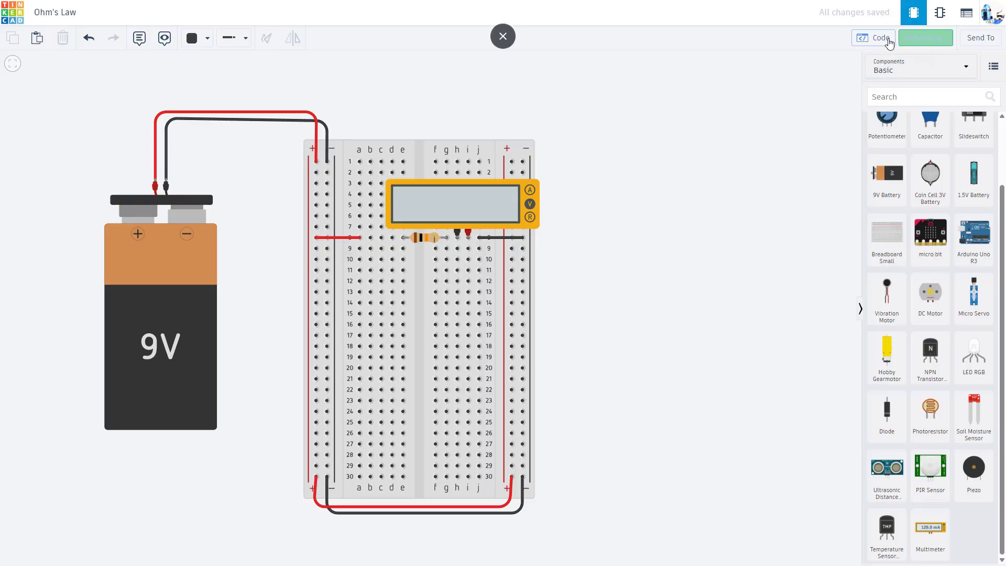
click(530, 190)
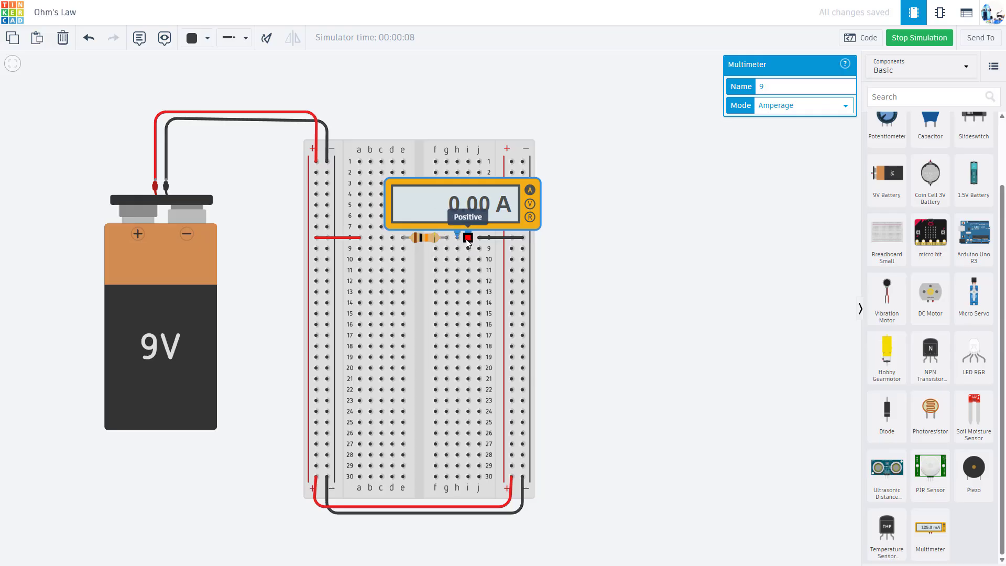
scroll(464, 236, up, 1)
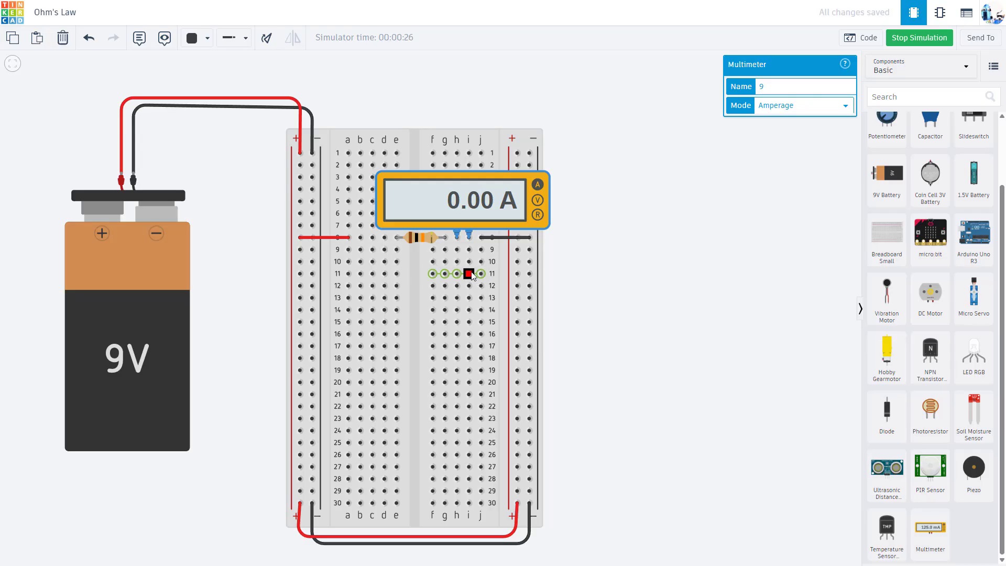
drag(469, 269, 457, 239)
scroll(458, 238, up, 5)
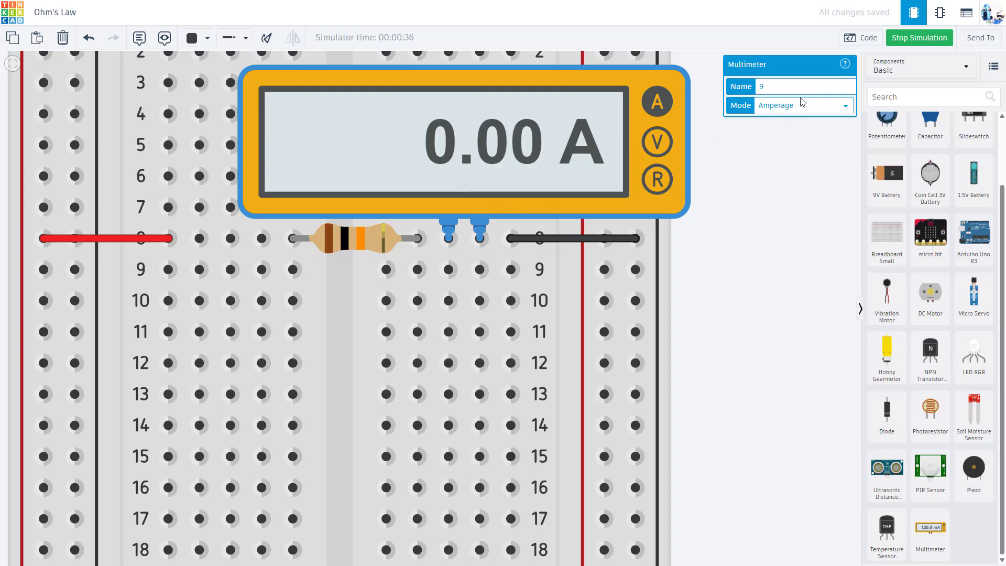
Stop the simulation, lift the meter, and move the black wire and positive probe into row 9.
click(919, 37)
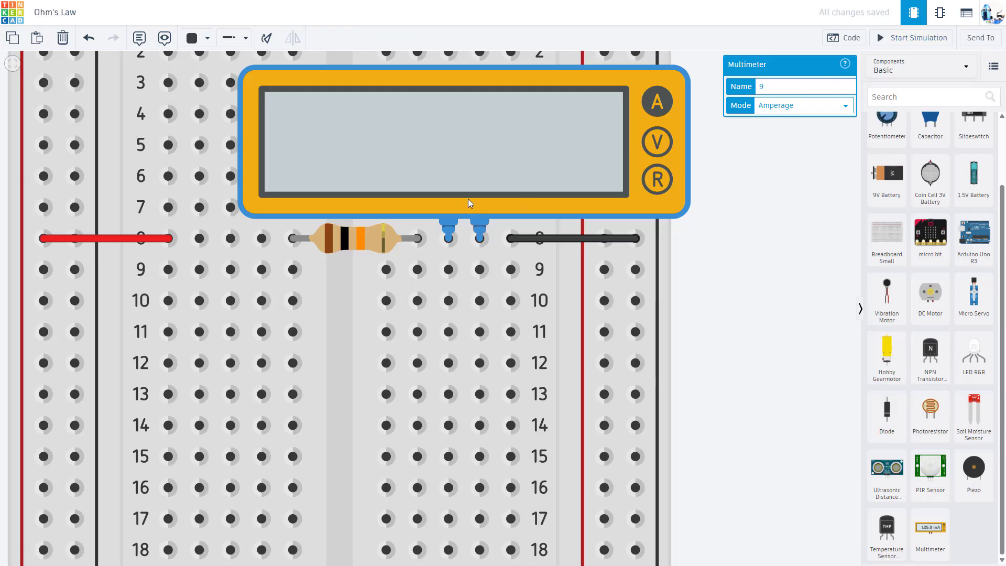
drag(471, 199, 485, 153)
click(520, 237)
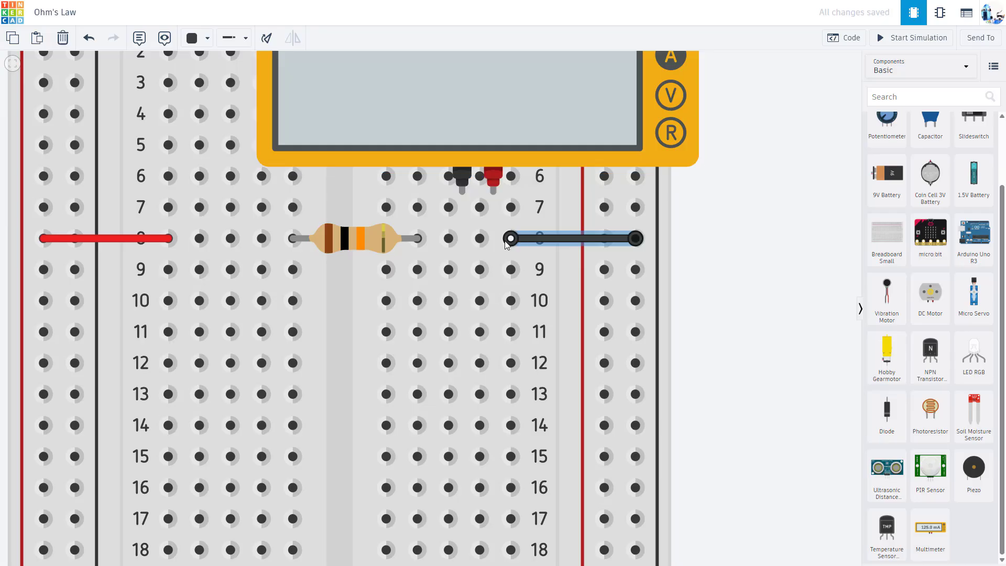
drag(512, 240, 513, 268)
click(732, 250)
scroll(665, 234, down, 2)
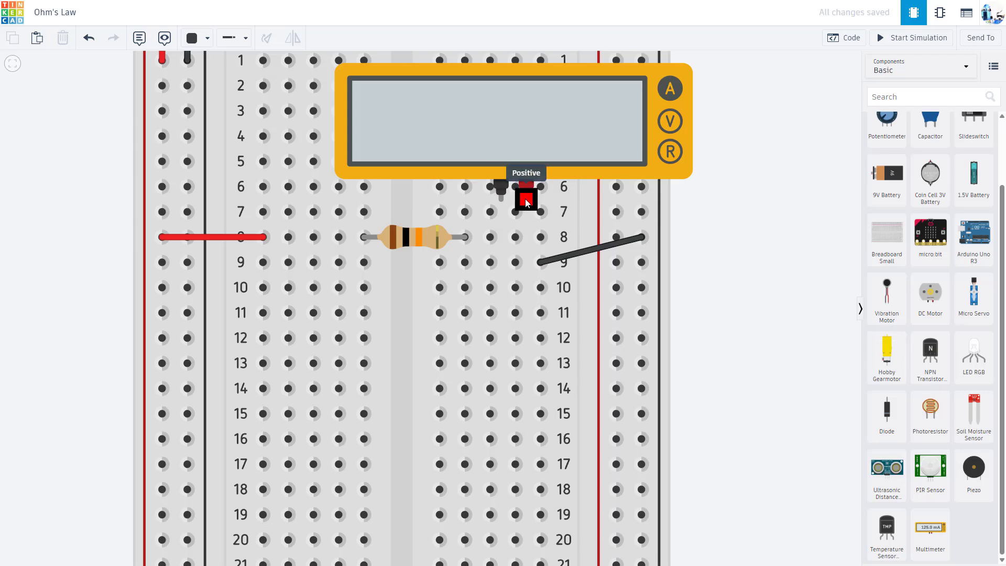
drag(537, 202, 515, 262)
Drop the negative probe into row 8, colour the other lead red, and start the simulation.
drag(503, 207, 490, 237)
click(197, 38)
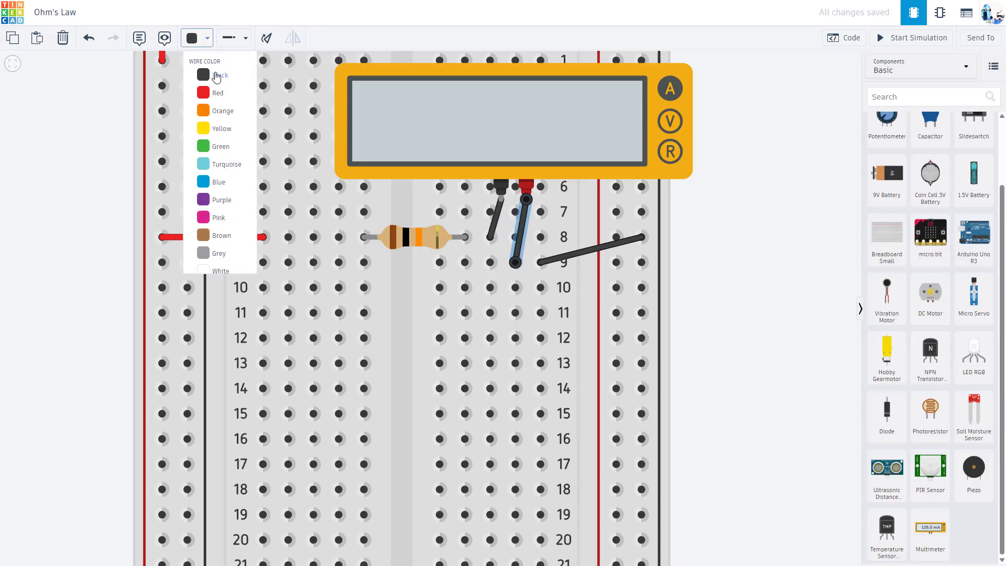
click(219, 95)
click(745, 187)
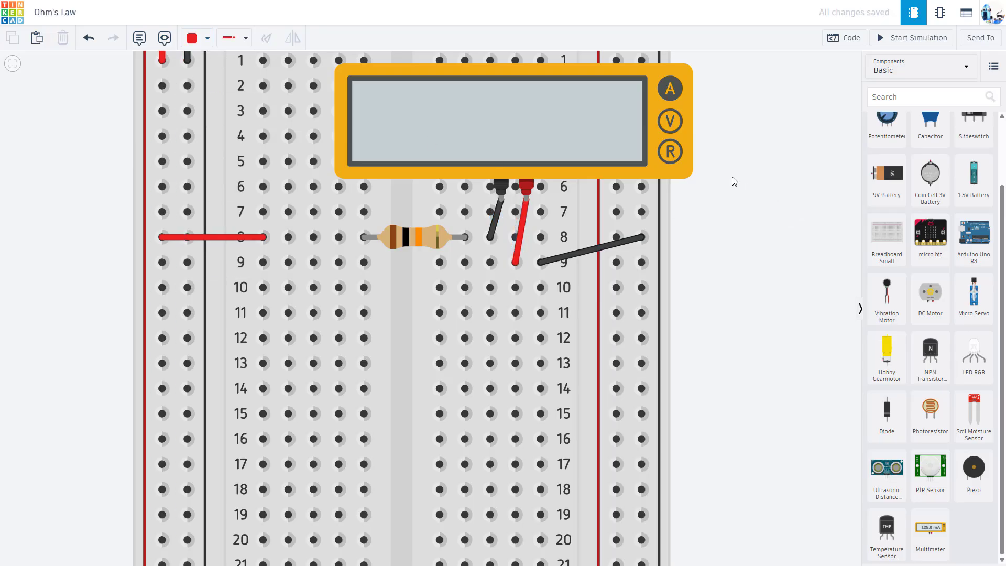
scroll(734, 182, down, 3)
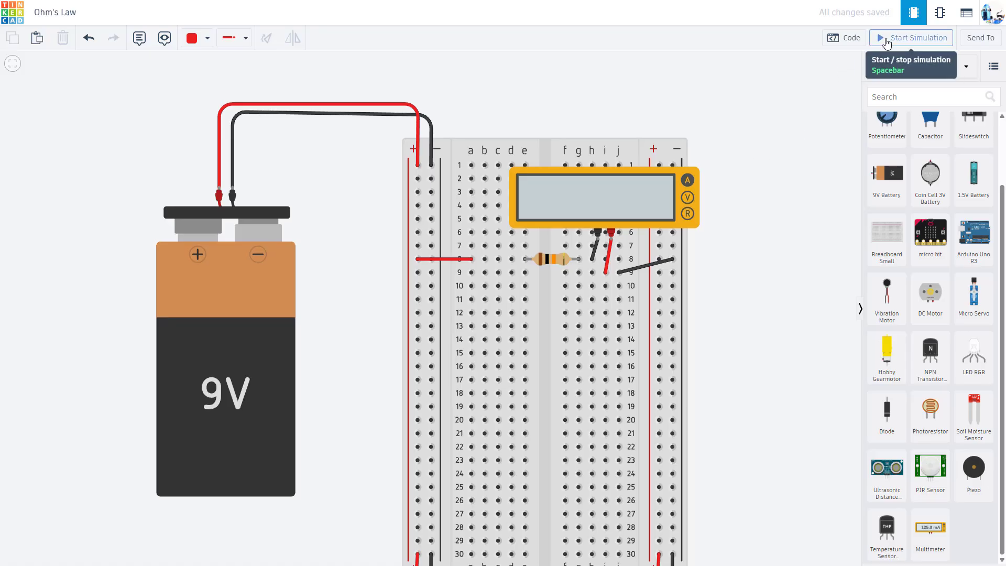
click(887, 41)
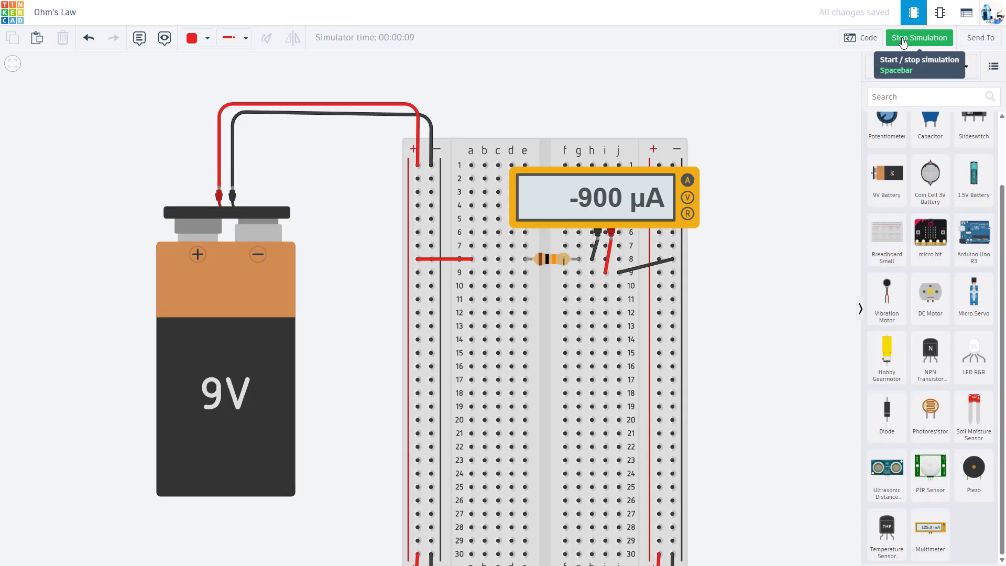
Swap the probe leads between rows 8 and 9 and rerun, reading 900 µA.
click(903, 42)
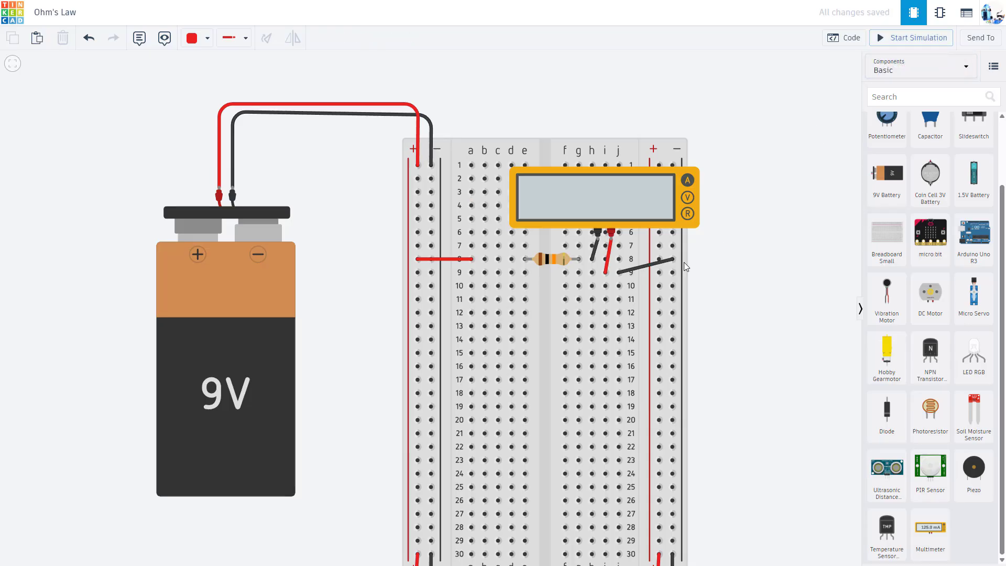
click(592, 261)
mouse_move(592, 260)
mouse_down()
mouse_move(592, 273)
mouse_move(606, 258)
mouse_up()
click(606, 271)
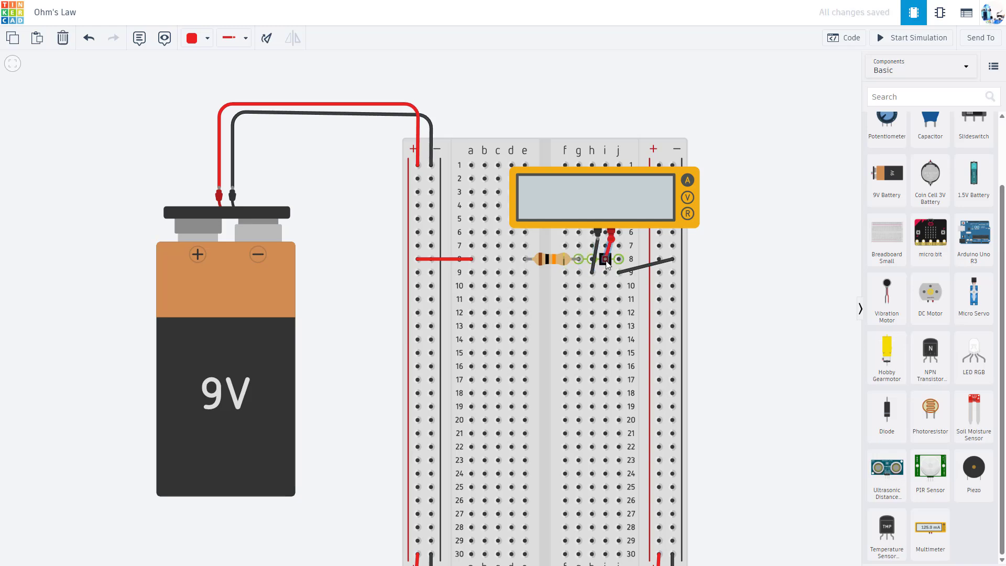
click(728, 261)
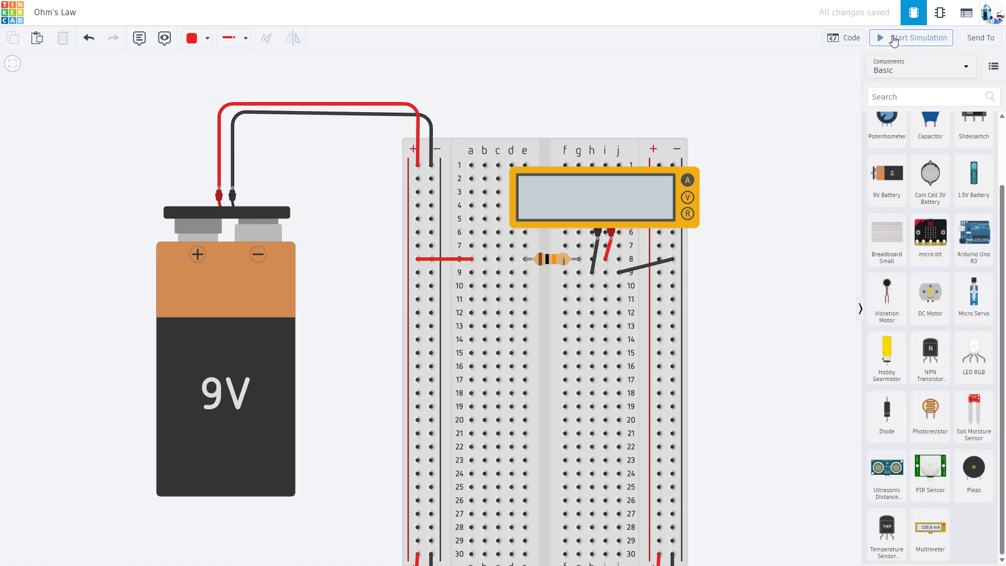
click(896, 37)
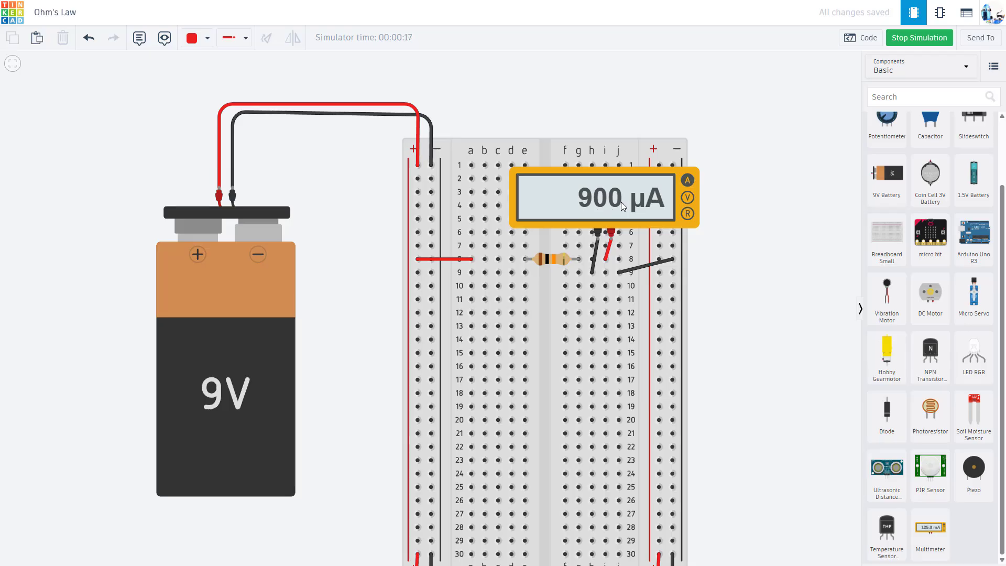
scroll(636, 215, up, 3)
scroll(623, 217, down, 2)
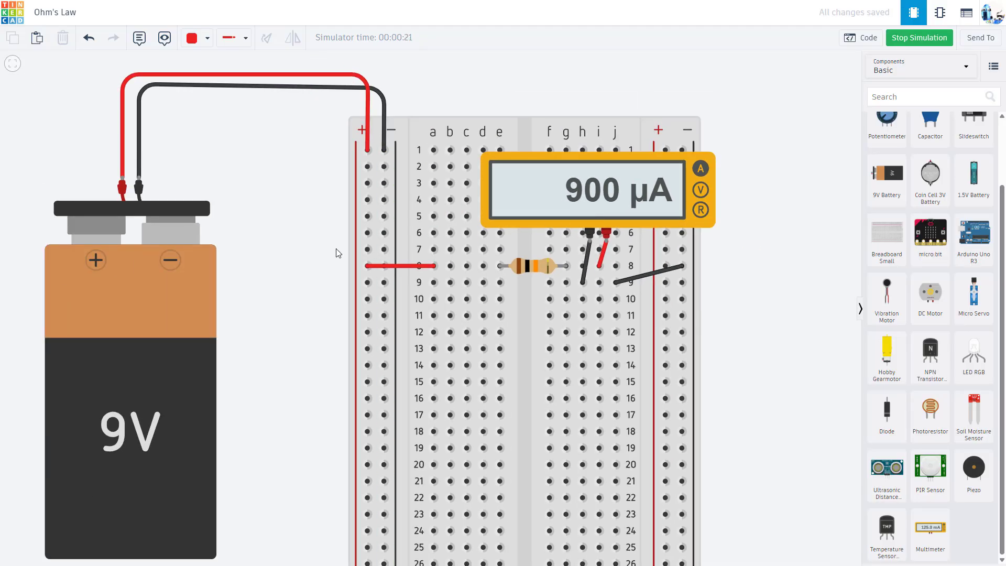
drag(325, 249, 358, 241)
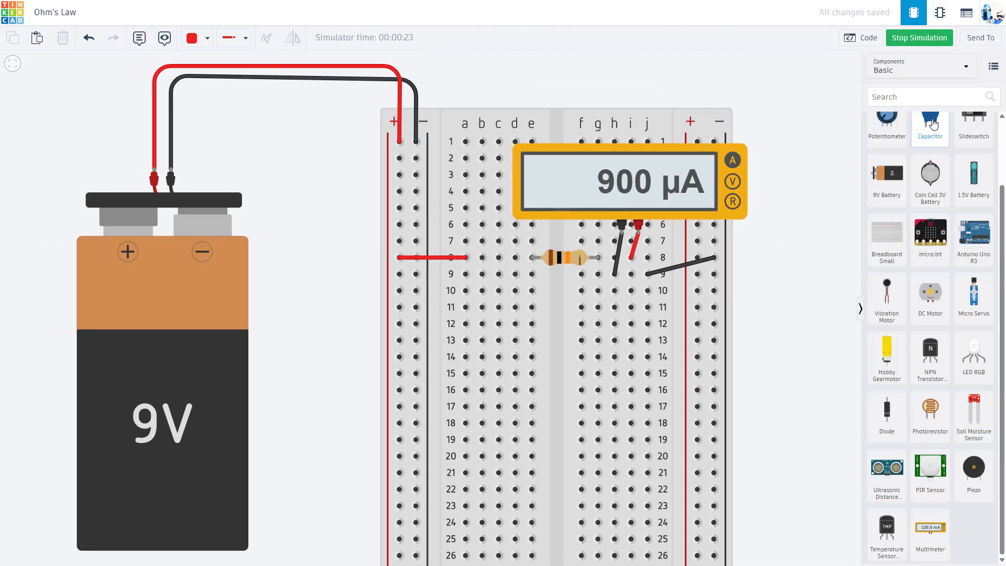
Stop the simulation and add a second multimeter with probes wired to holes d8 and h8.
click(899, 42)
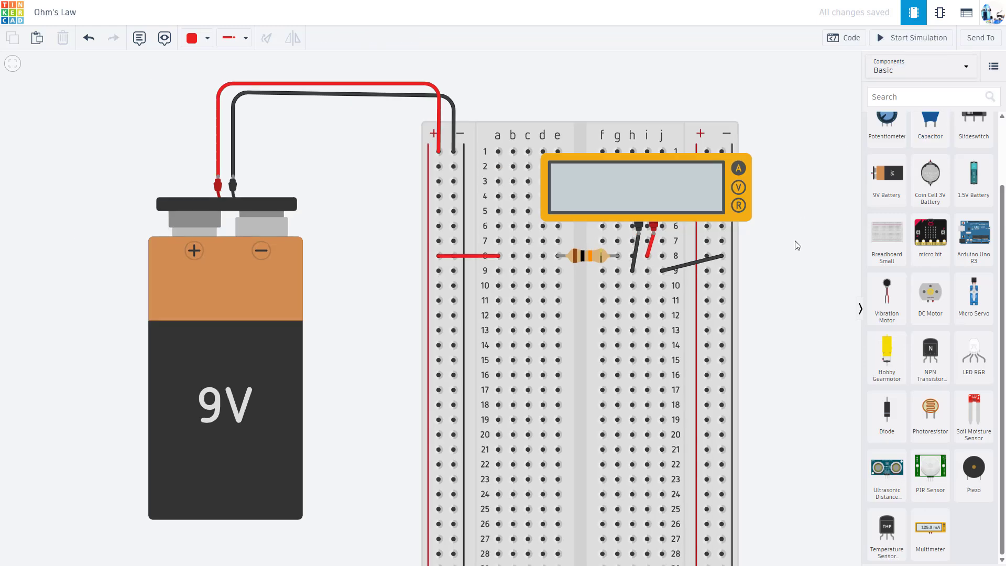
drag(943, 531, 559, 130)
click(797, 209)
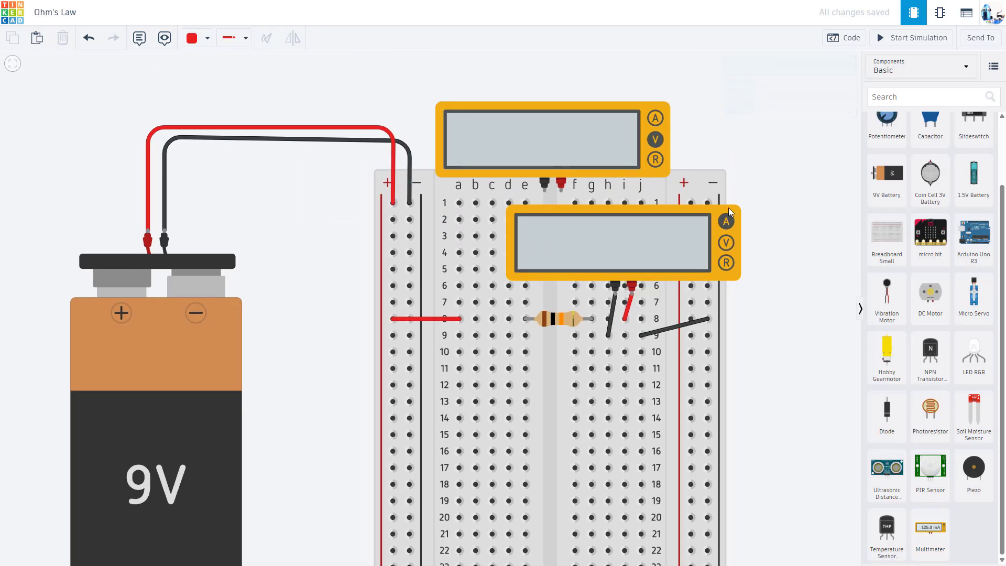
click(560, 186)
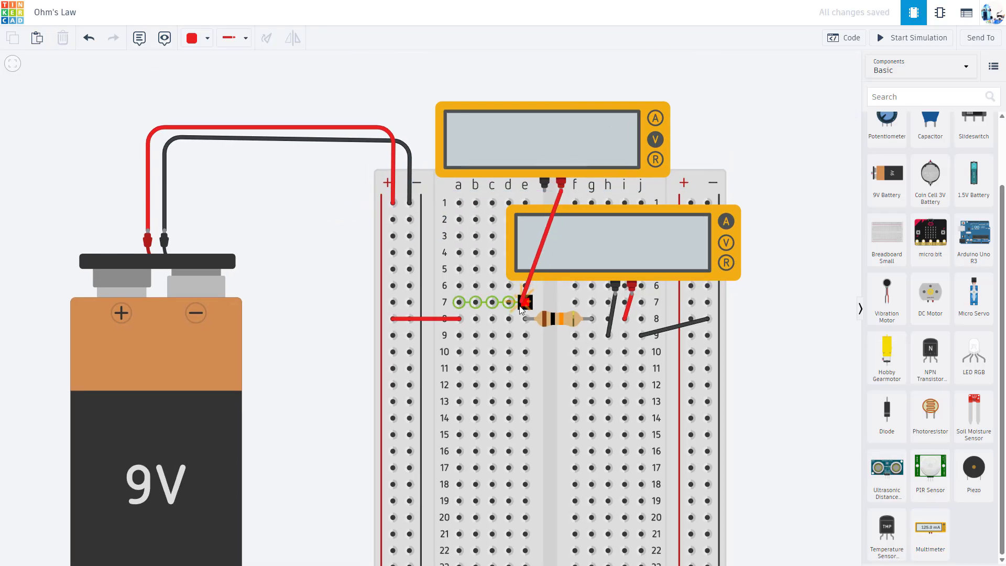
click(509, 318)
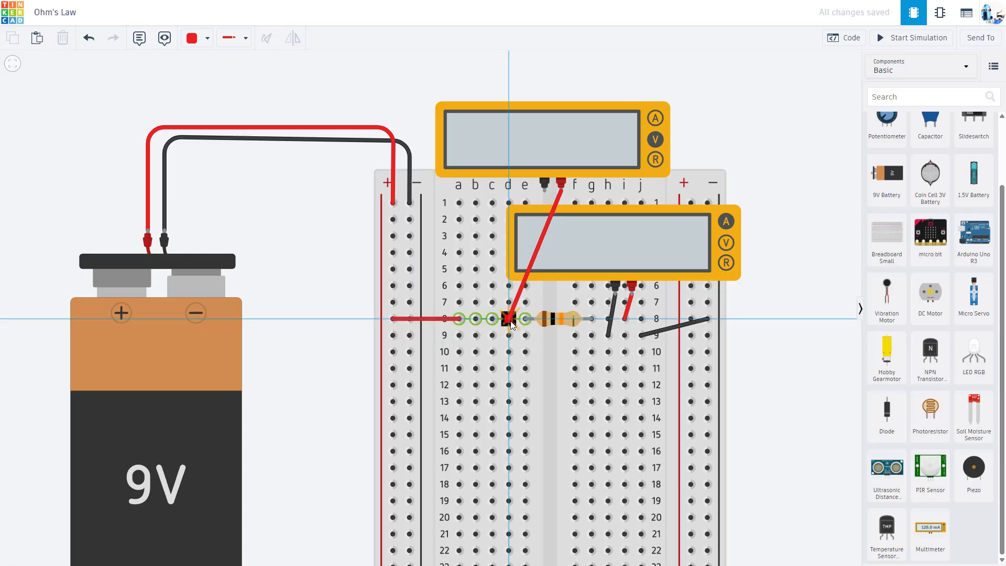
click(545, 192)
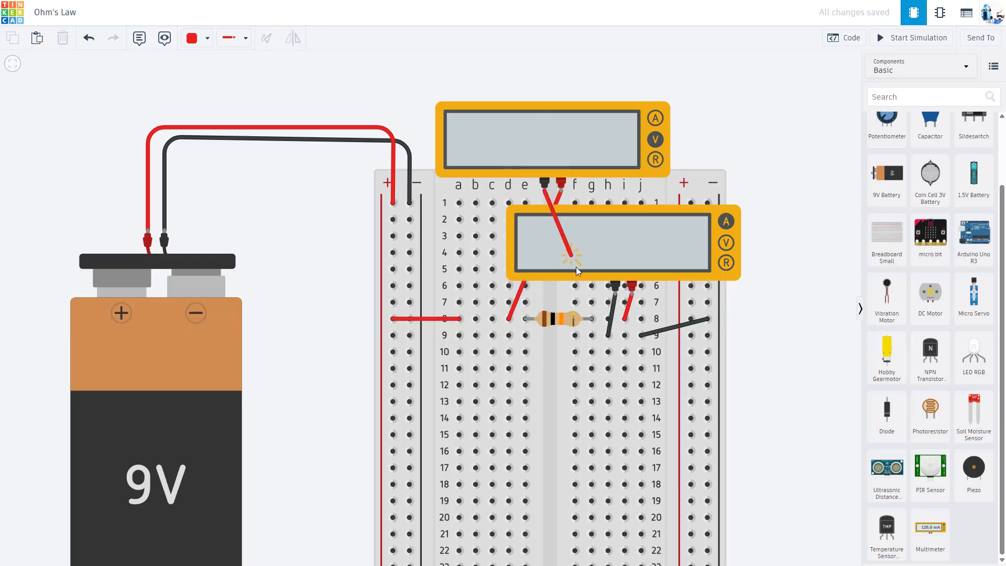
click(608, 318)
Make the negative lead black and run the simulation to read 9.00 V and 900 µA.
click(206, 40)
click(210, 72)
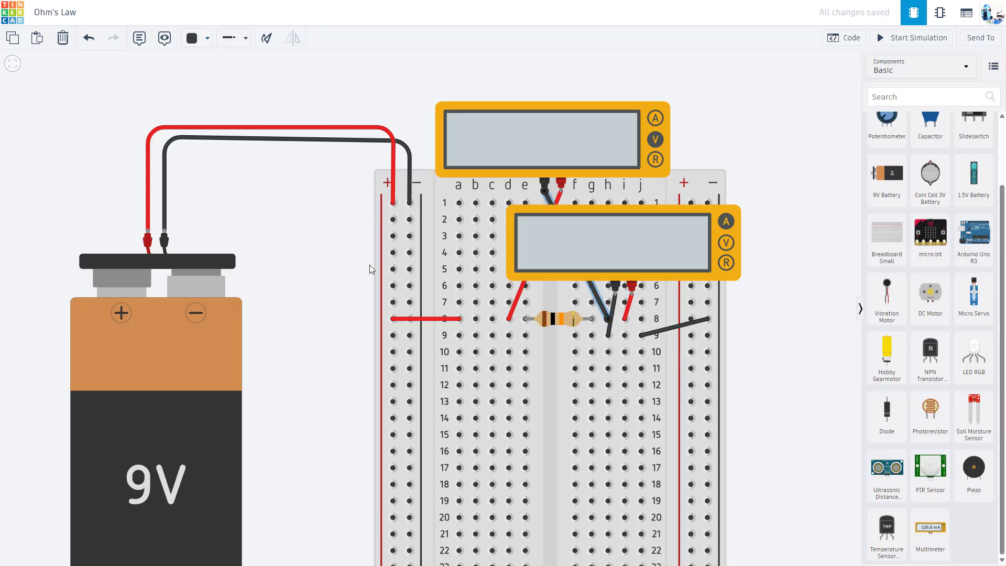
click(322, 247)
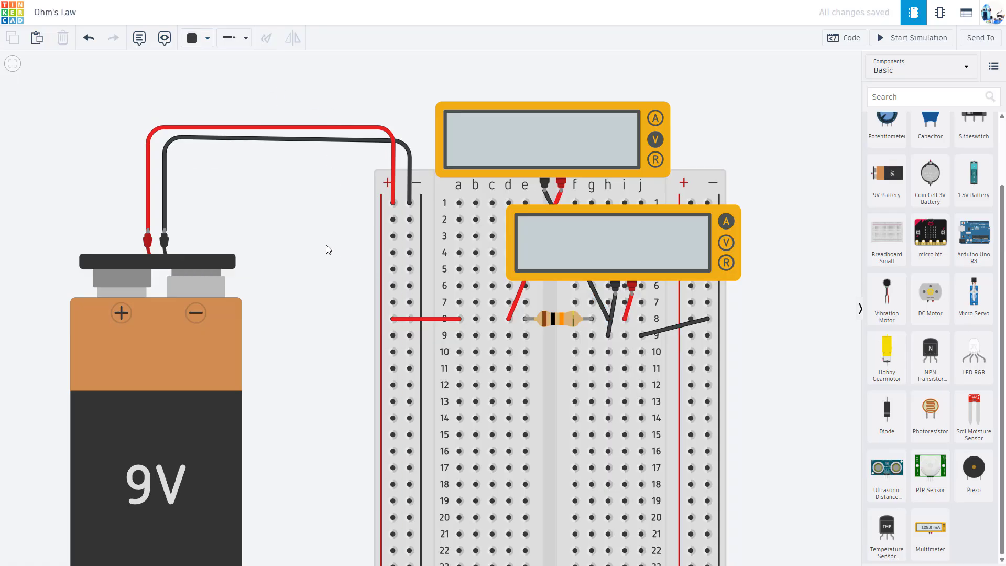
click(886, 42)
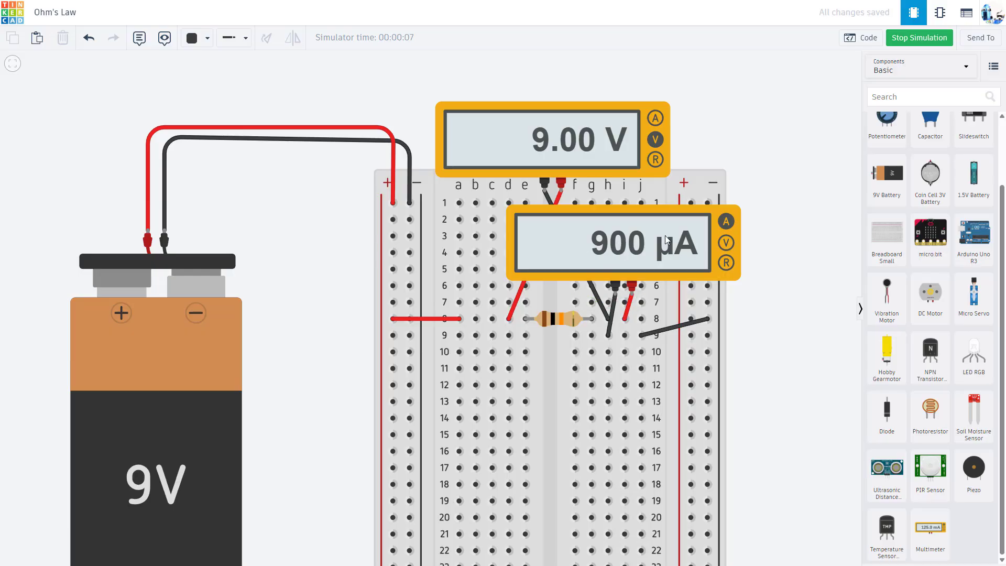
Stop the simulation and place a third multimeter on the breadboard, nudged slightly down.
click(905, 38)
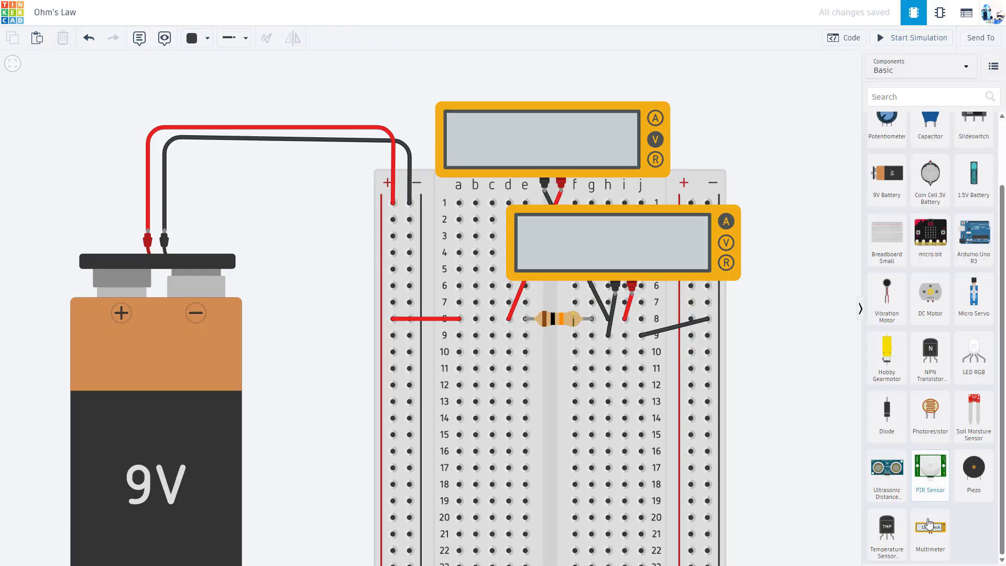
drag(930, 530, 230, 218)
click(336, 304)
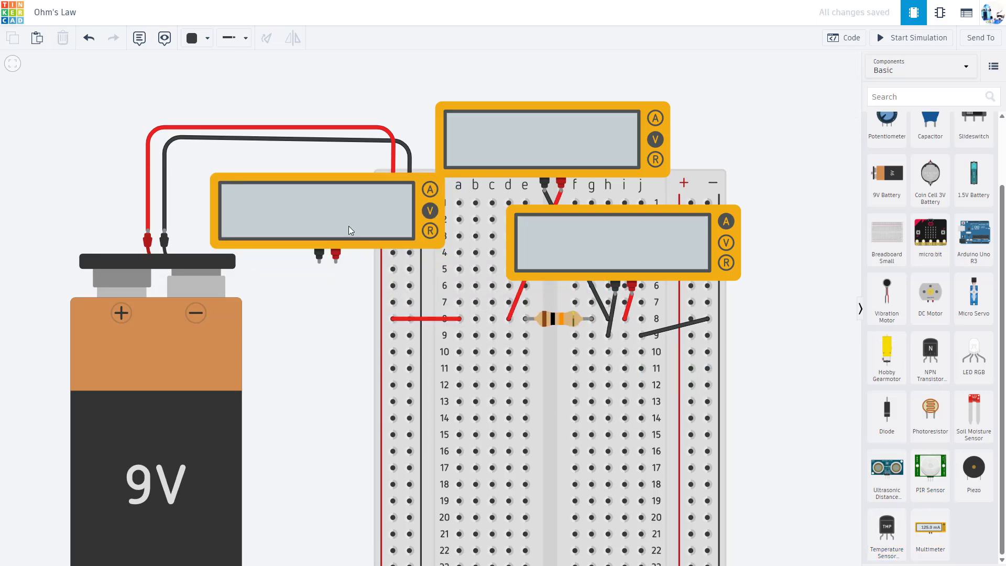
drag(347, 226, 345, 242)
click(335, 322)
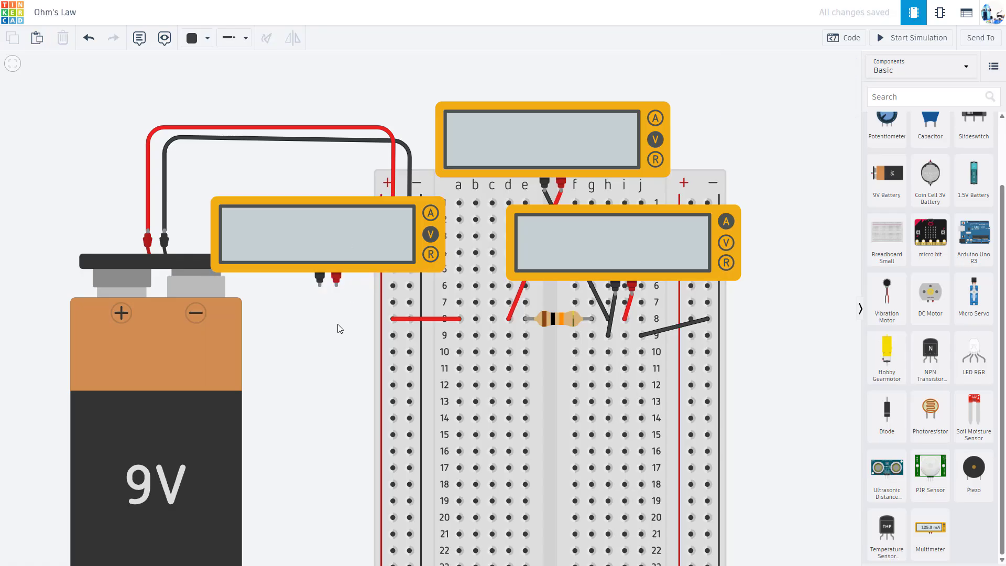
Wire the third meter's positive probe to hole b8 with a red lead.
click(336, 286)
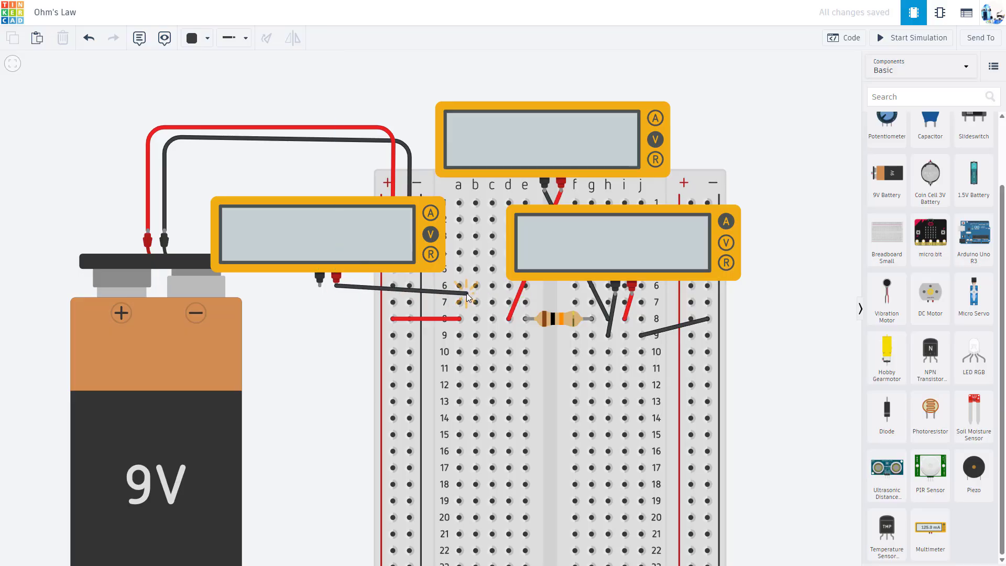
click(475, 317)
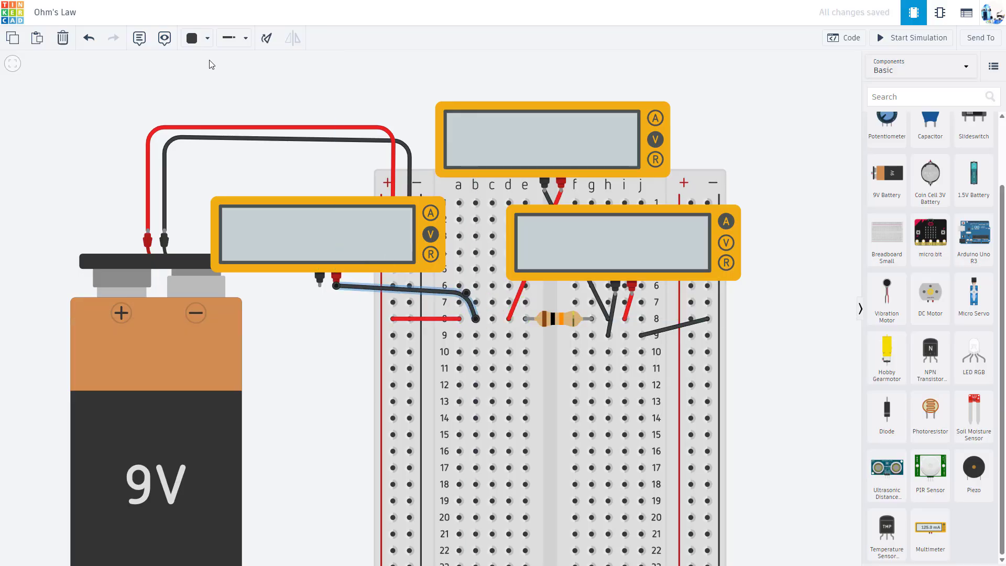
click(198, 46)
click(217, 93)
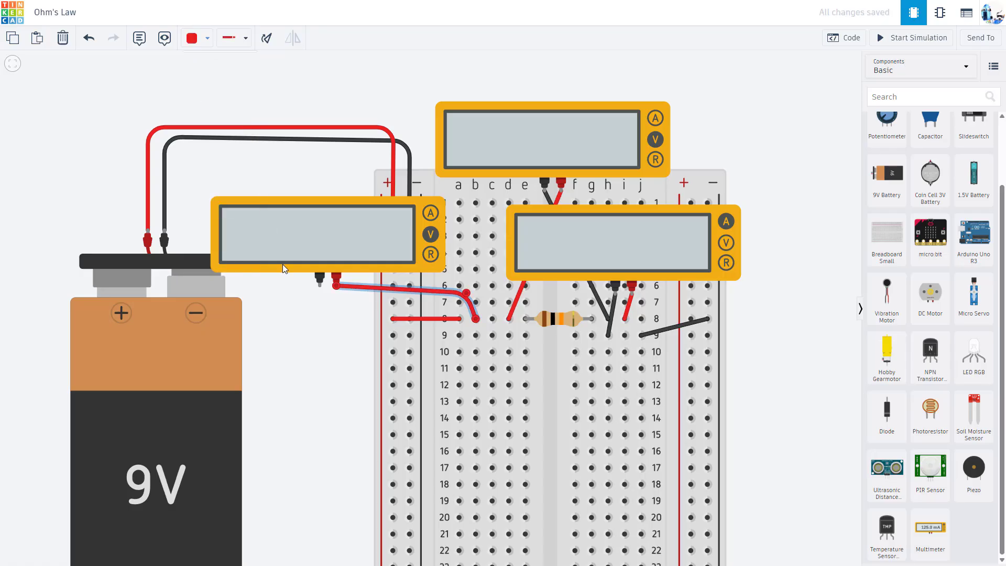
Route a black negative lead along row 12 to j8, then simulate with the meter in resistance mode.
click(326, 284)
click(334, 380)
click(671, 380)
click(640, 318)
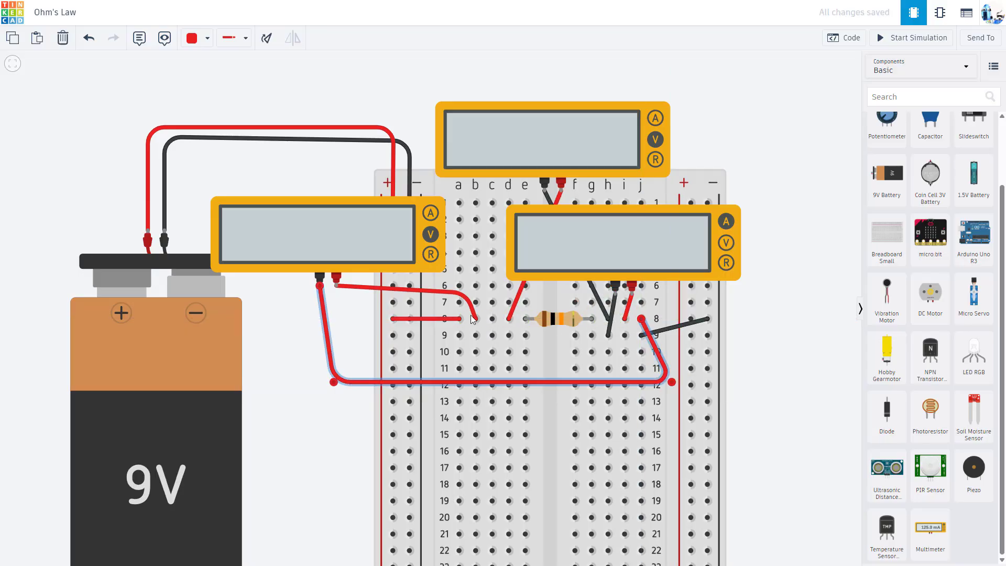
click(196, 38)
click(212, 72)
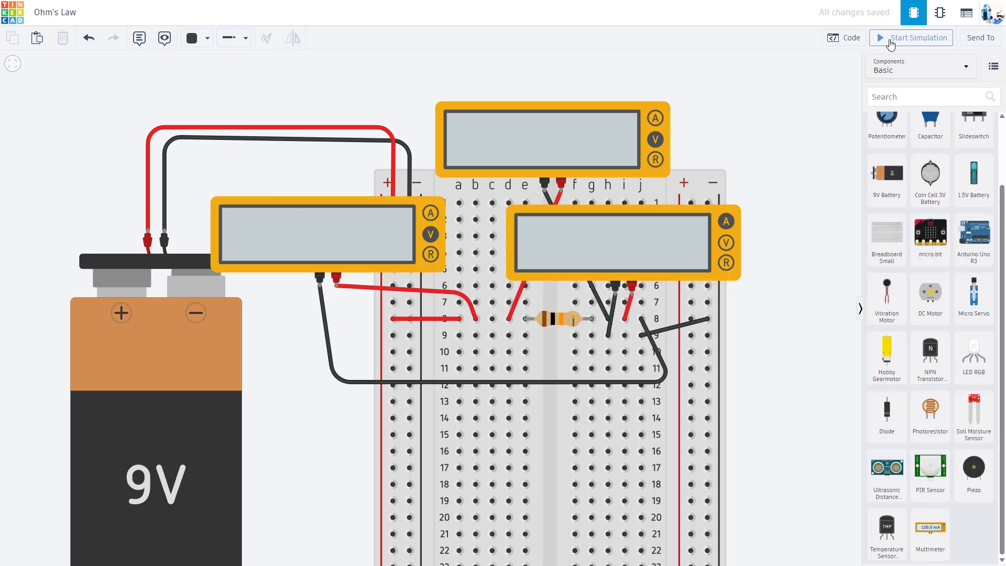
click(890, 42)
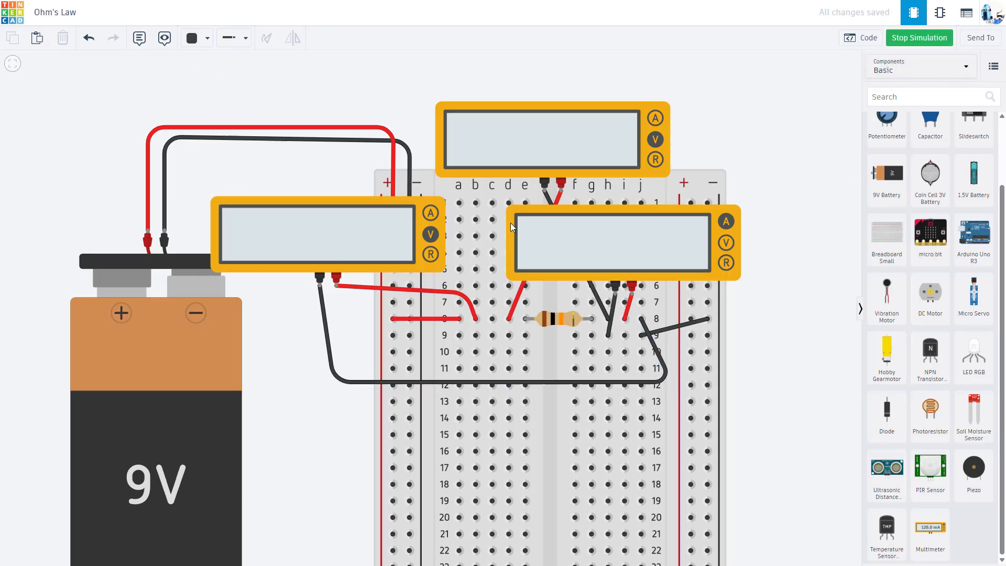
click(429, 255)
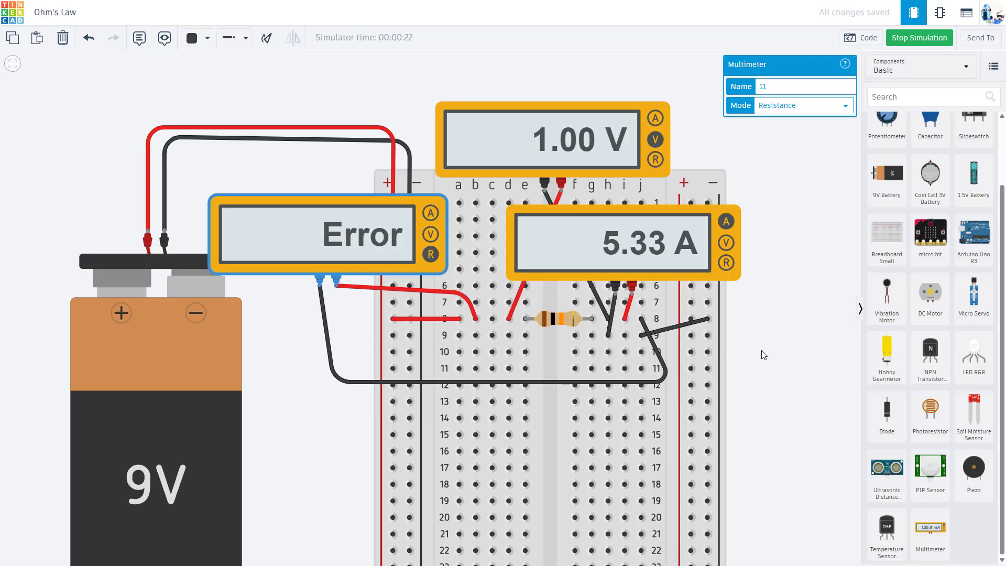
Stop the simulation and place a fourth multimeter beside a horizontal 10 kΩ resistor on the right.
click(895, 44)
drag(747, 316, 676, 306)
scroll(536, 289, down, 2)
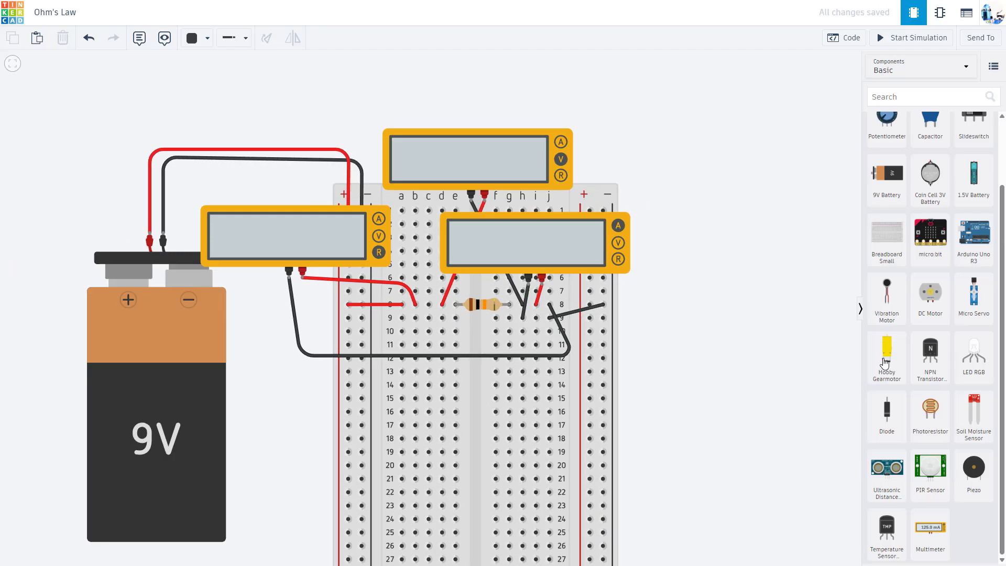
drag(930, 556, 726, 261)
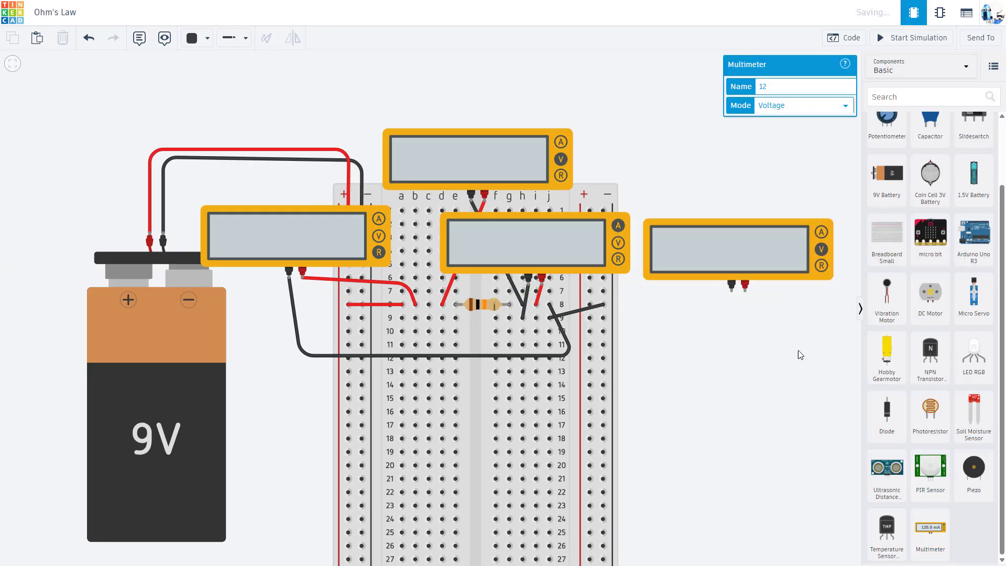
scroll(891, 279, up, 1)
scroll(890, 277, up, 1)
drag(886, 137, 730, 348)
click(266, 38)
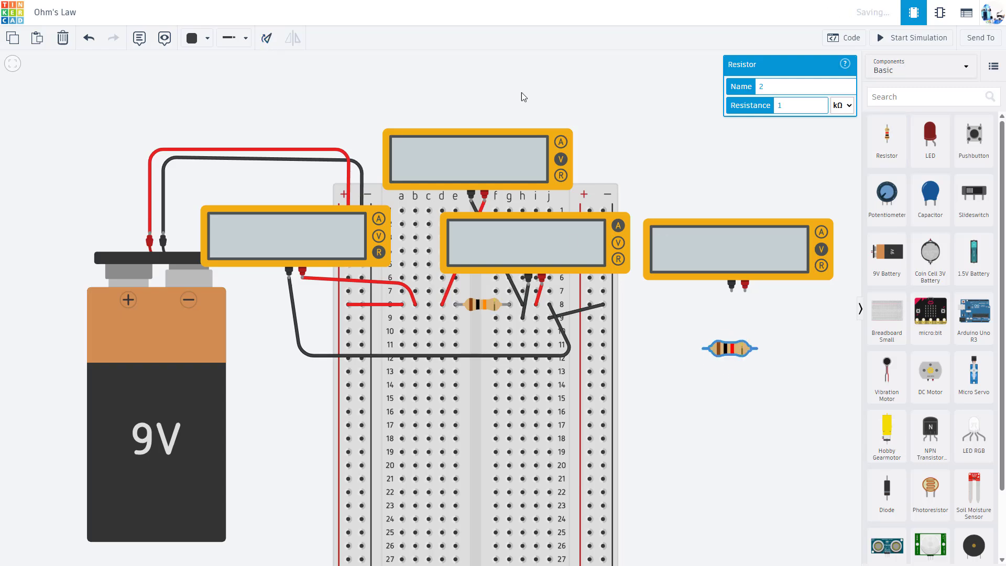
click(800, 105)
text(0)
Wire the meter's probes to both resistor ends and simulate in resistance mode, reading 10.0 kΩ.
click(732, 287)
click(703, 348)
click(745, 293)
click(756, 349)
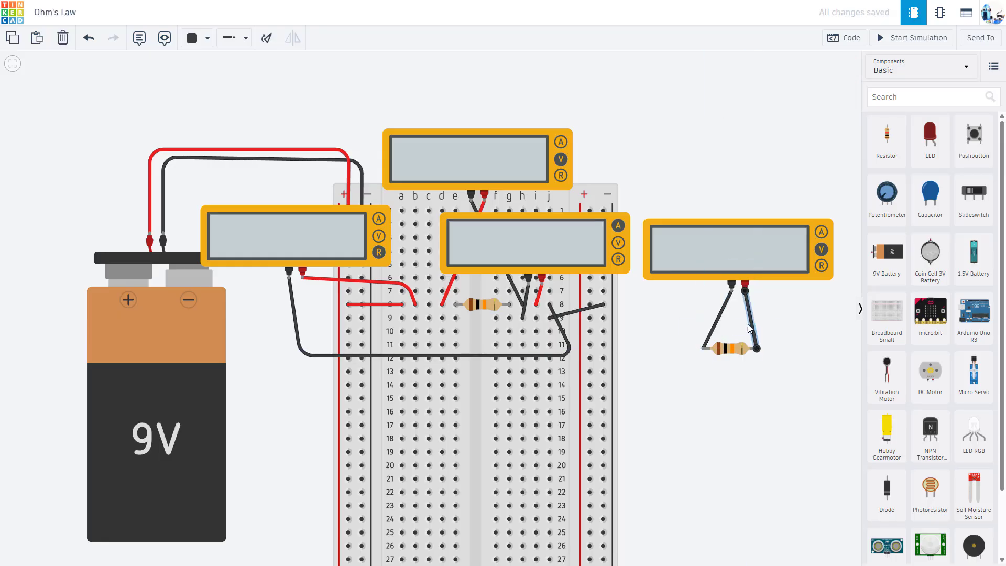
click(915, 38)
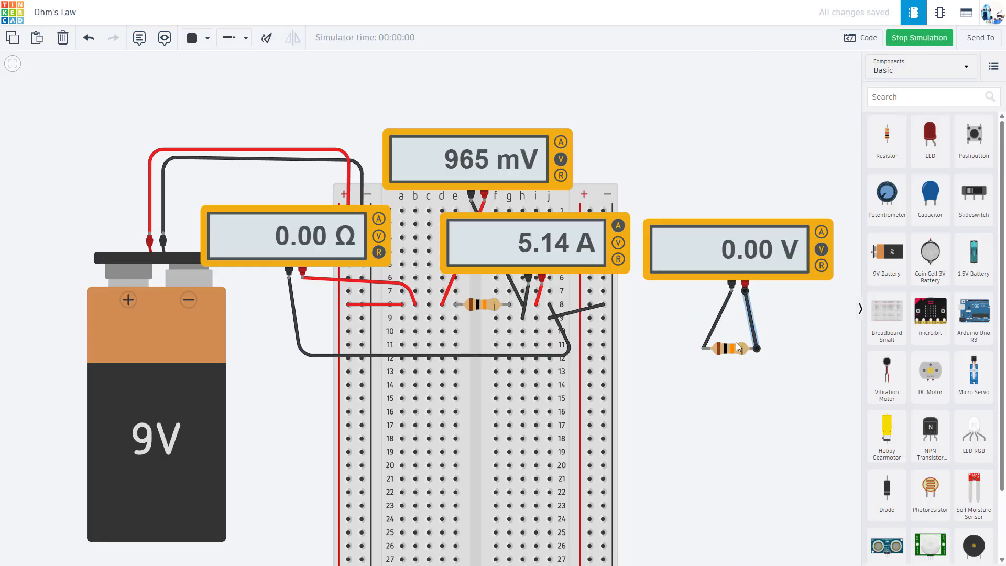
click(821, 266)
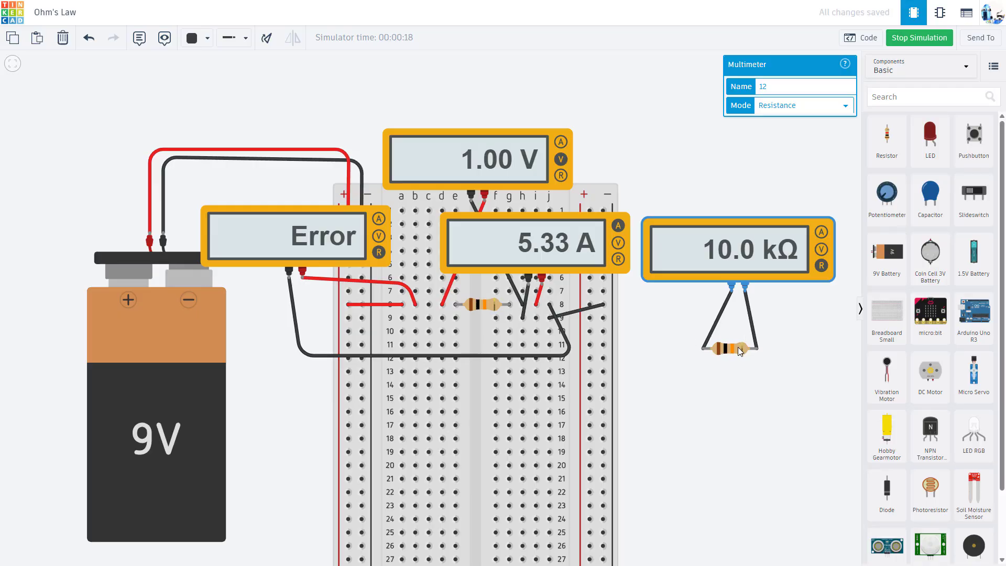
Delete the left multimeter with its probe wires, then run and stop the simulation to check readings.
click(895, 44)
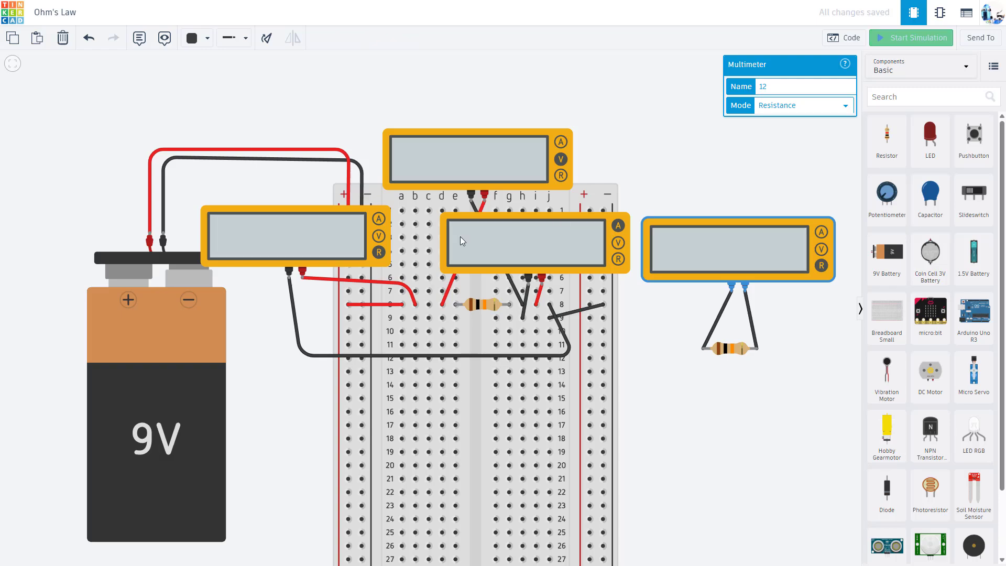
click(313, 250)
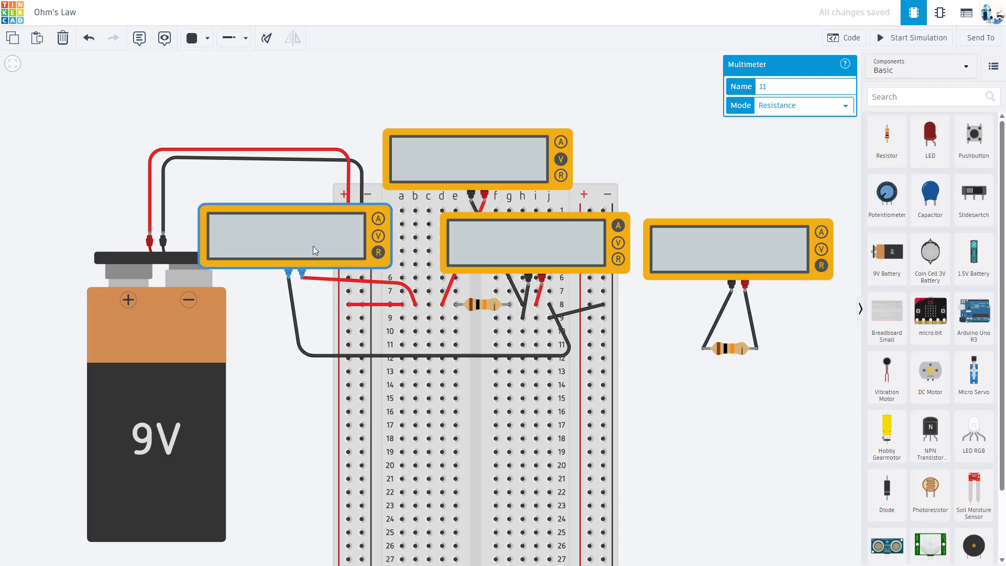
key(Delete)
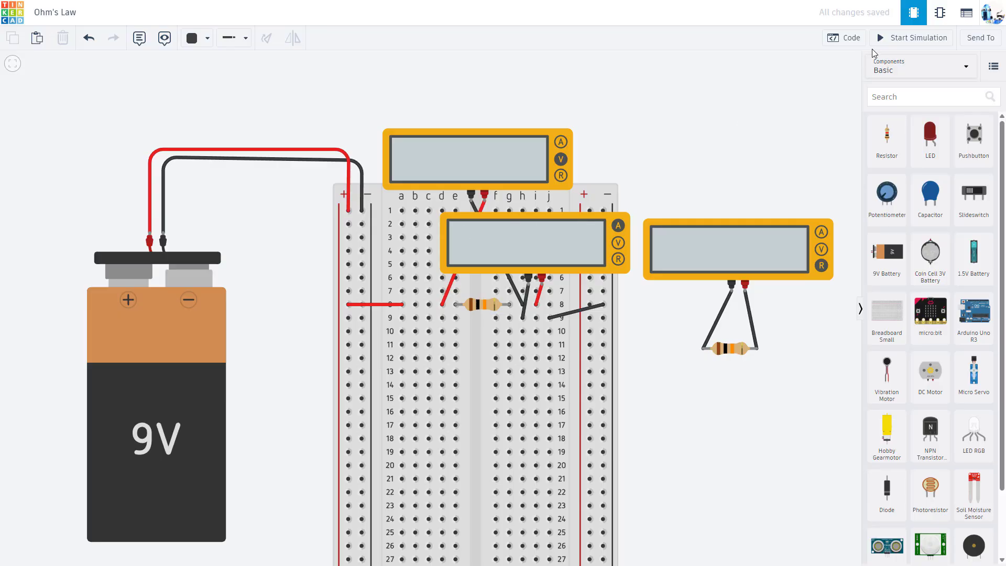
click(882, 39)
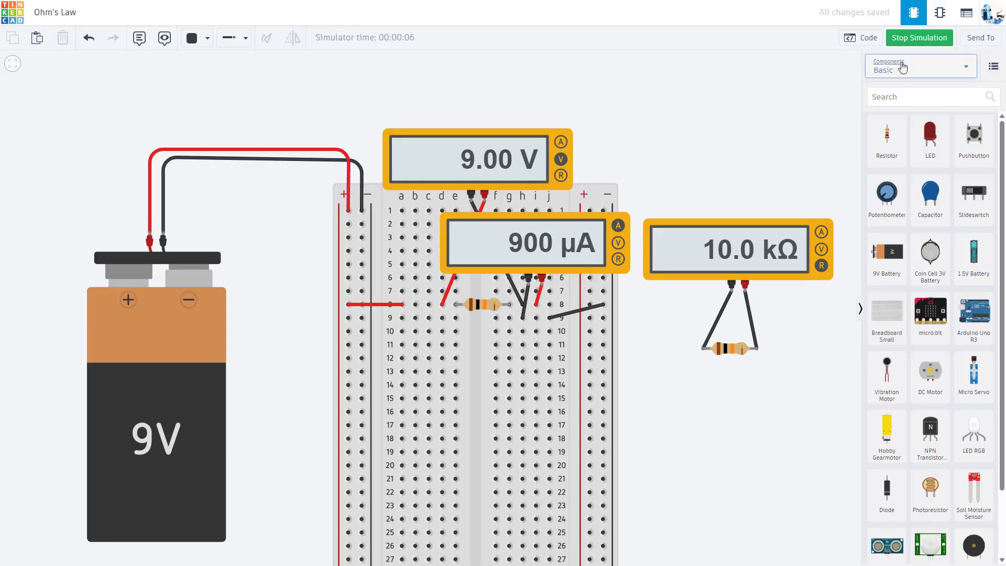
click(919, 37)
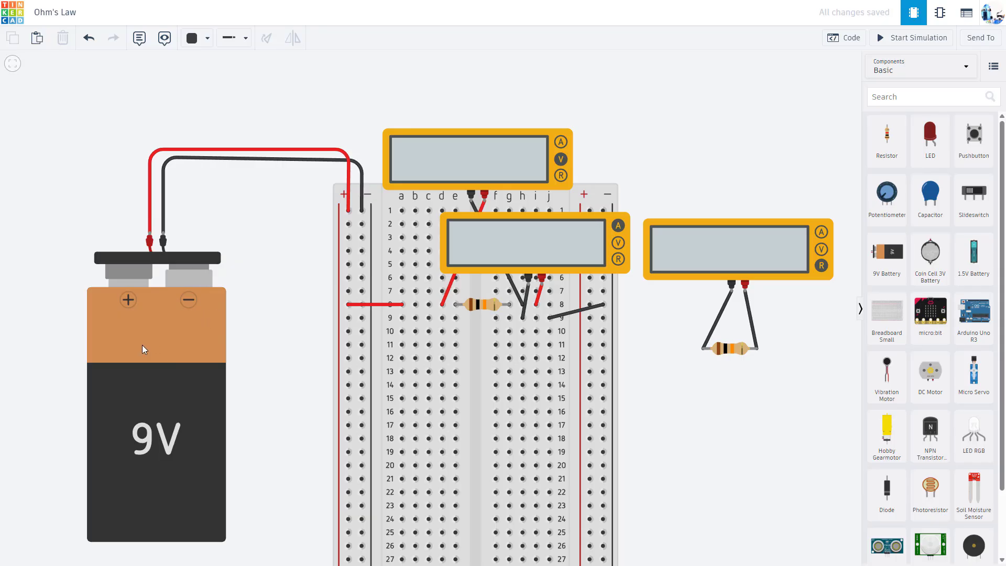
Check the breadboard resistor's properties, then delete the 9V battery and its wires.
click(479, 303)
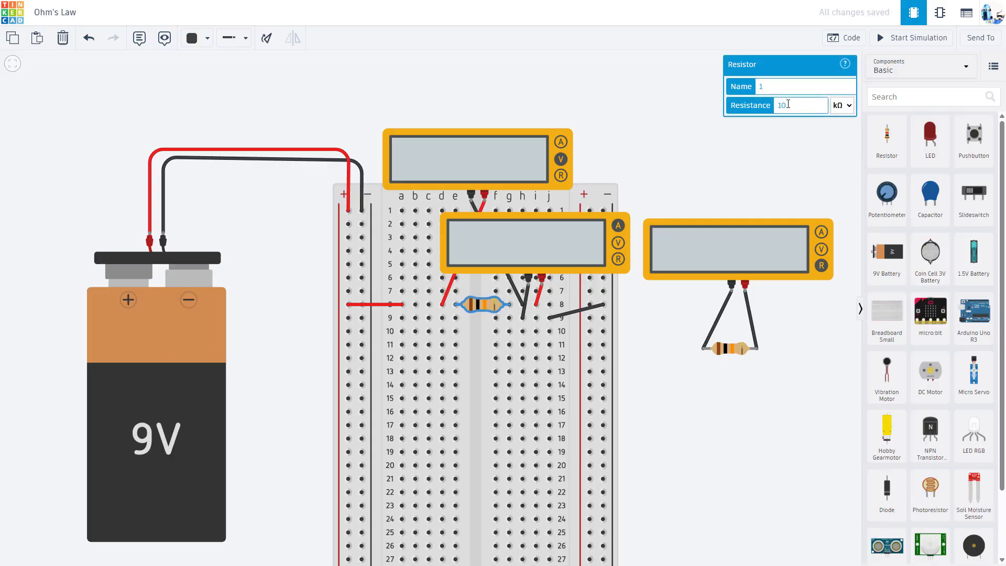
click(289, 278)
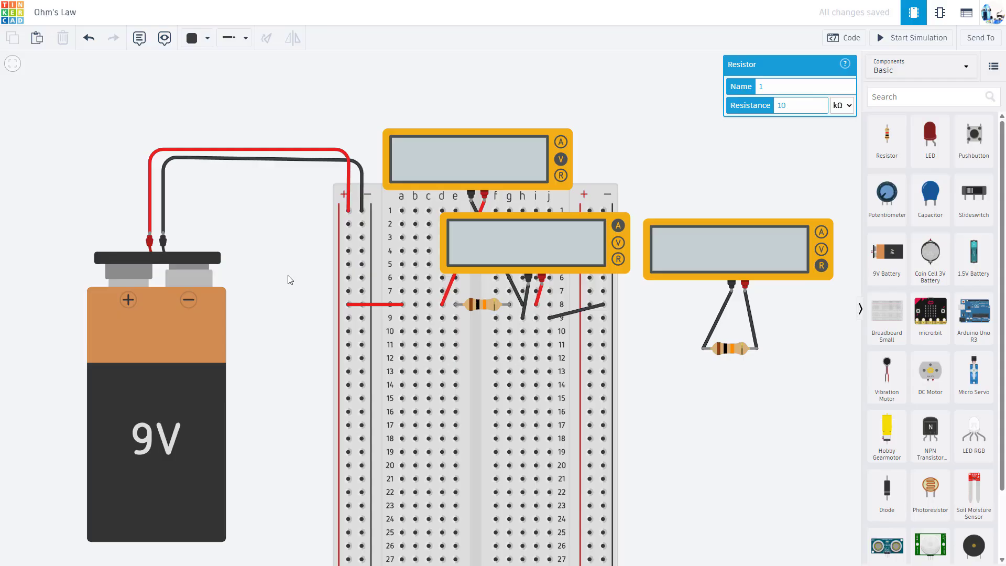
click(166, 361)
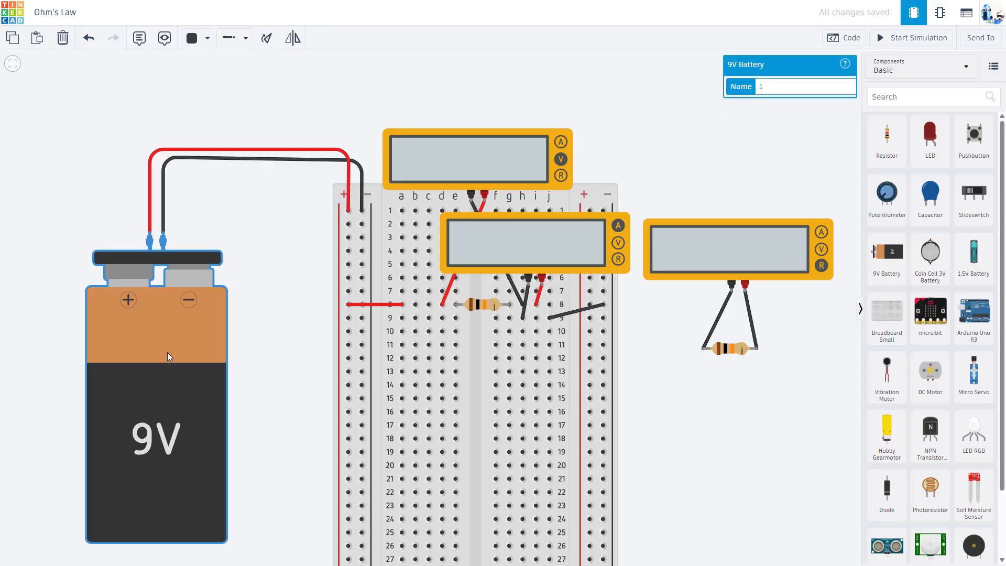
key(Delete)
Try a 1.5V battery set to a pack of 4, then delete it.
drag(974, 257, 184, 169)
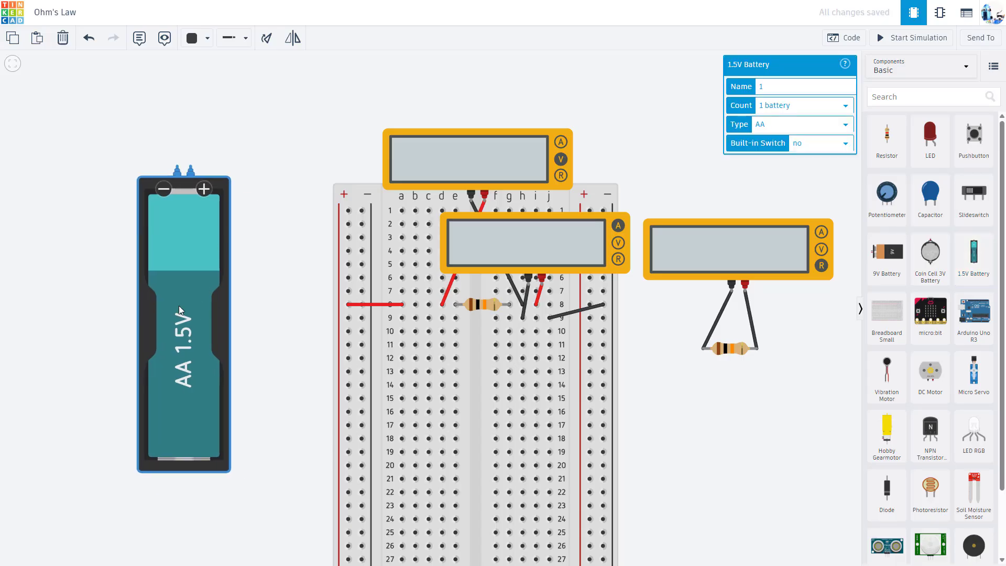
click(778, 111)
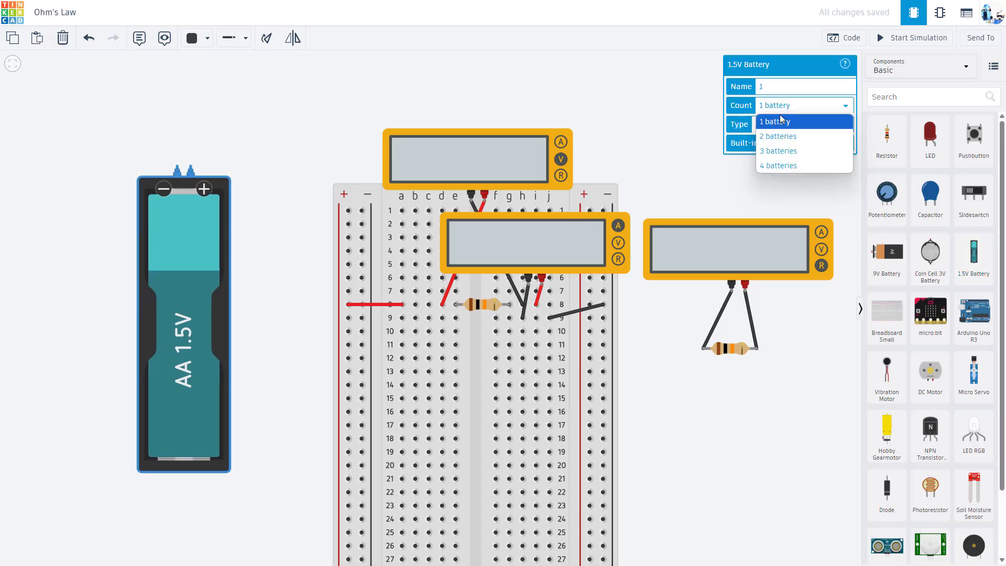
click(779, 166)
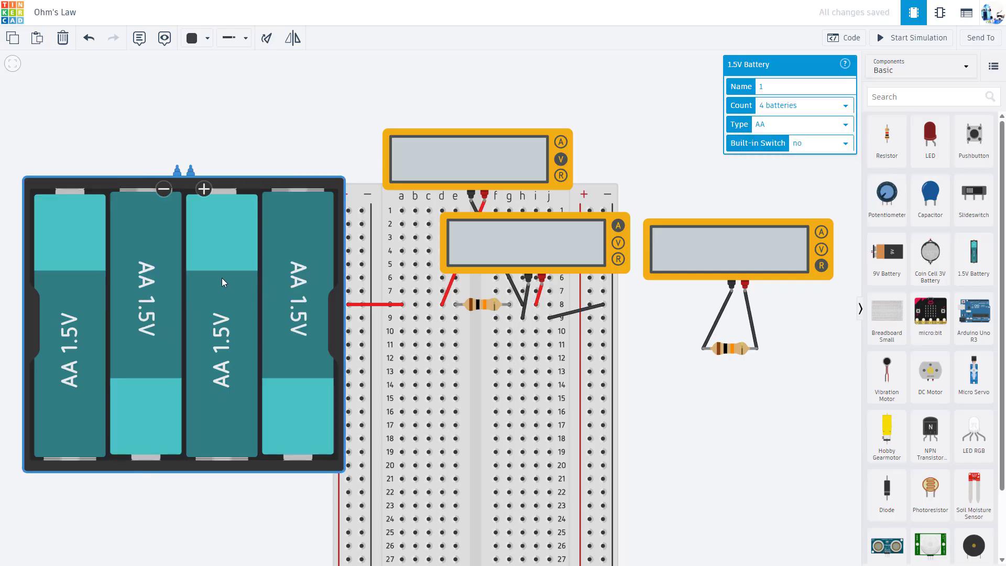
key(Delete)
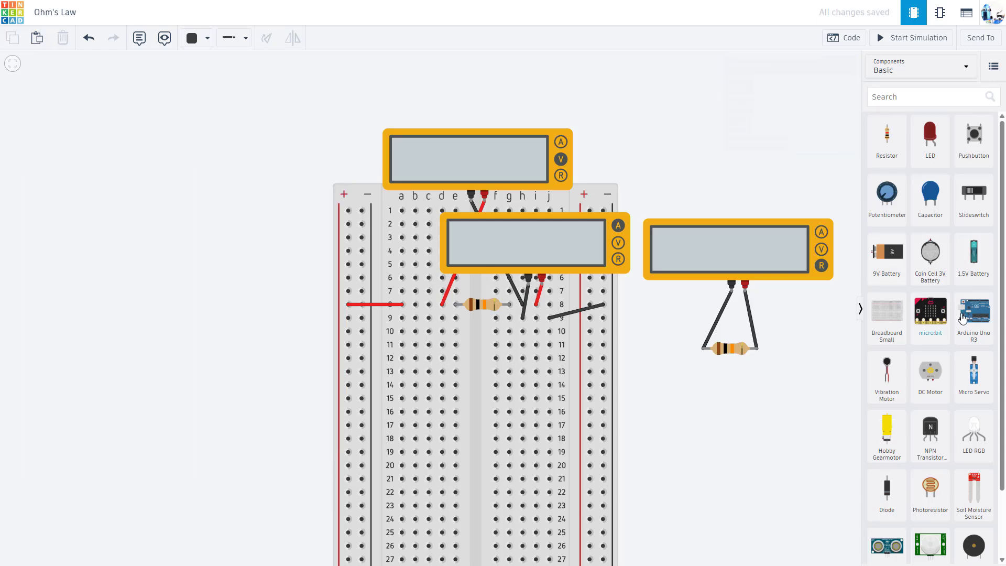
Show all components and place a Power Supply at the upper left of the canvas.
scroll(933, 318, down, 3)
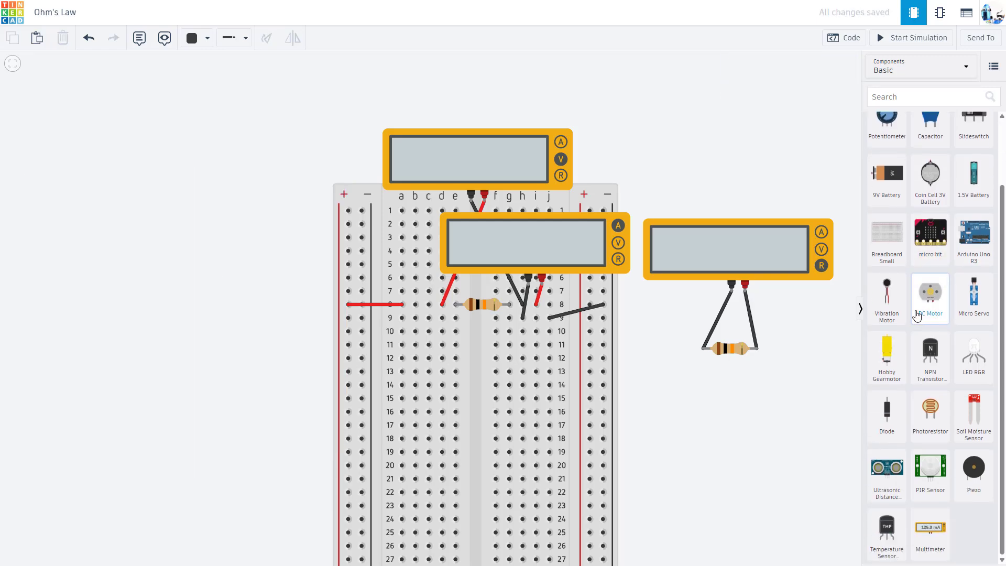
scroll(915, 315, up, 2)
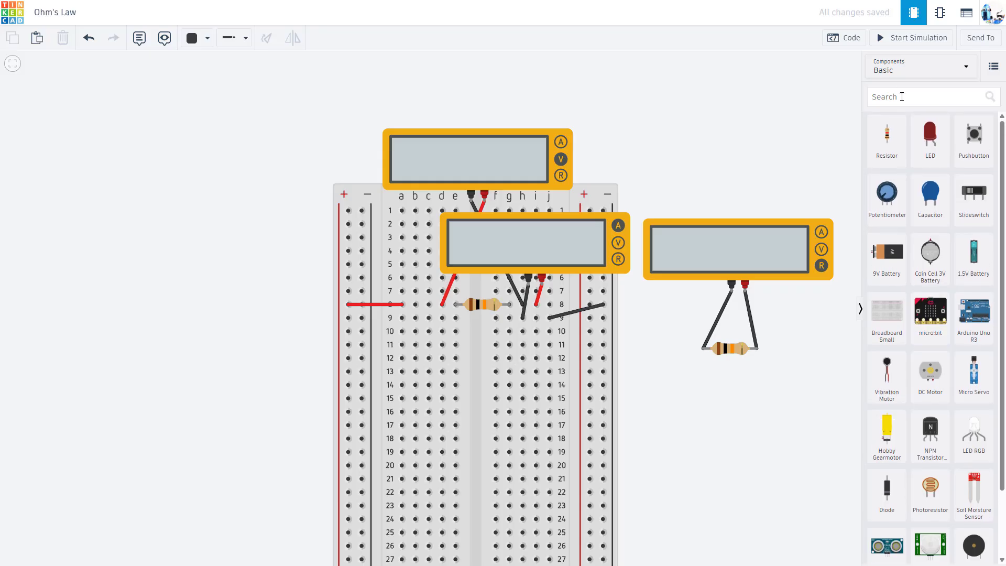
click(922, 74)
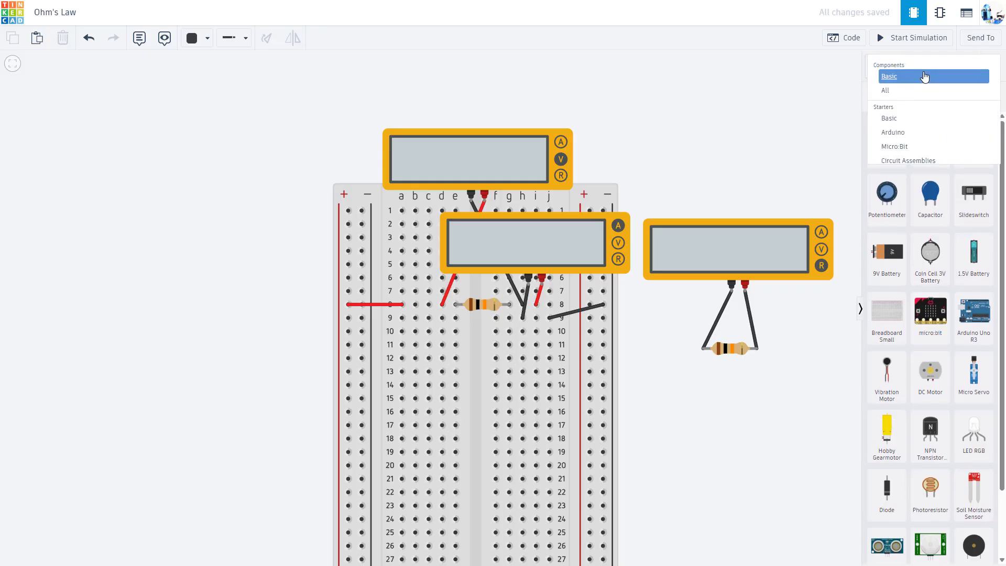
click(885, 94)
scroll(912, 251, down, 5)
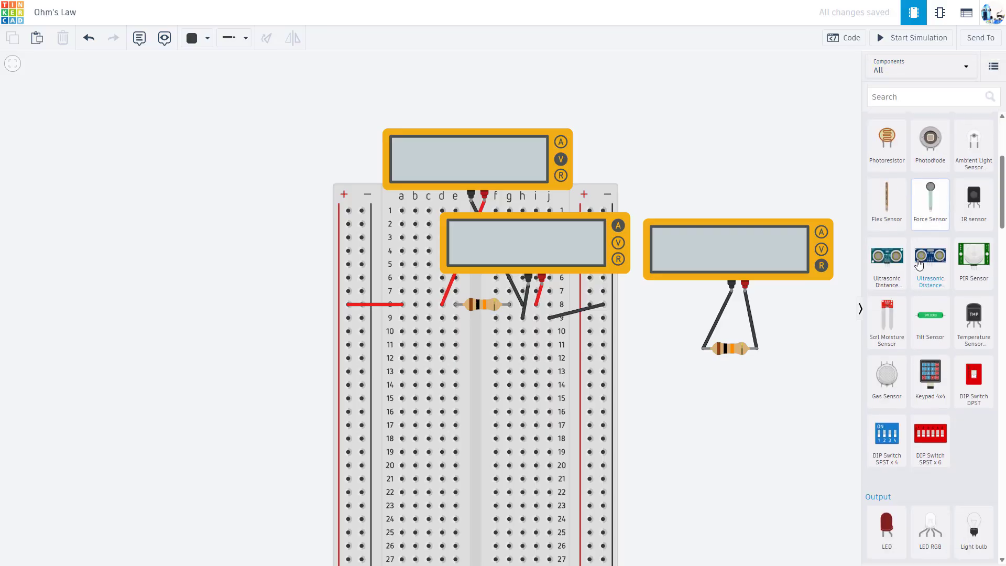
scroll(918, 264, down, 15)
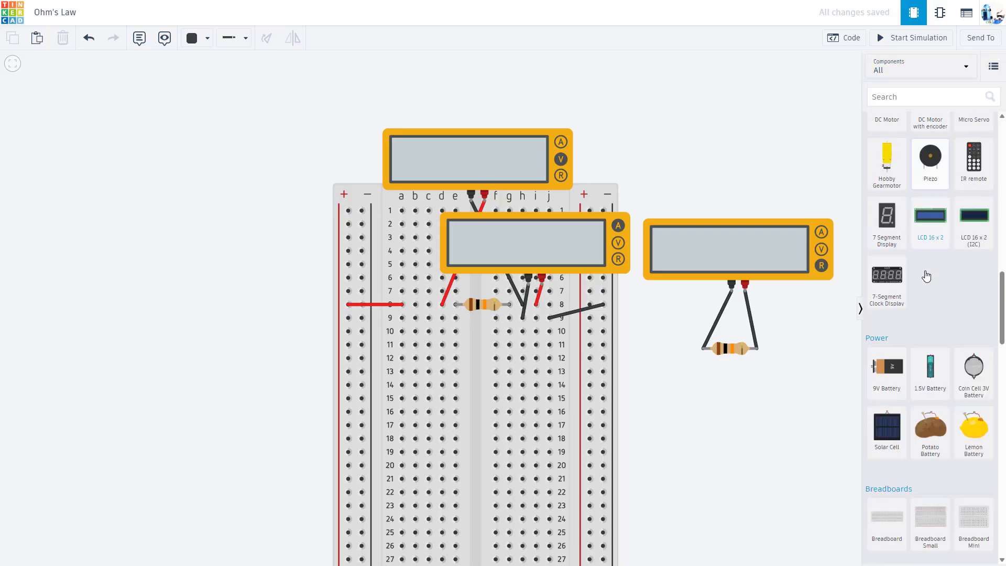
scroll(926, 277, down, 8)
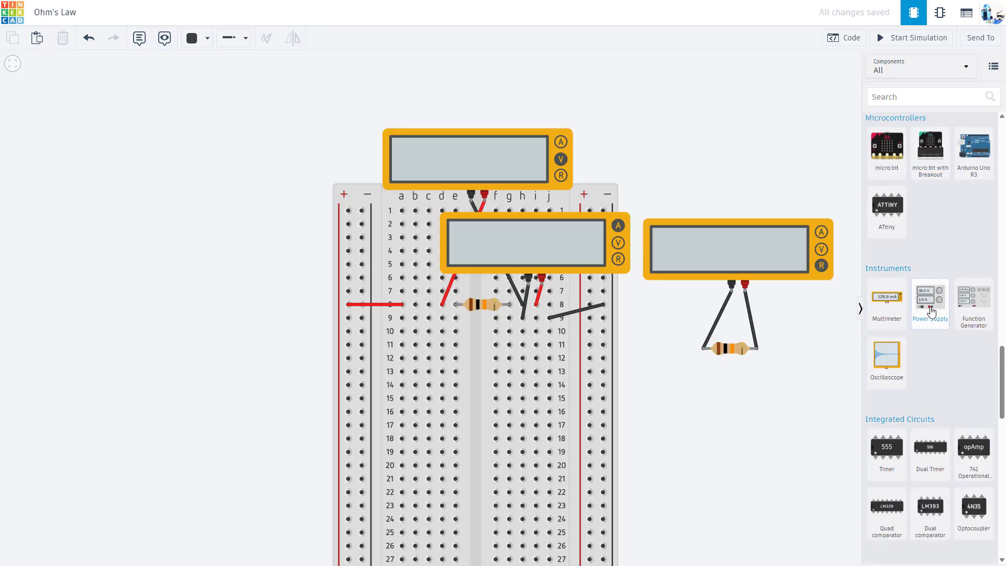
drag(930, 312, 187, 217)
Wire the supply's positive terminal to the breadboard + rail and its negative terminal to the − rail.
click(182, 217)
click(181, 253)
click(320, 254)
click(317, 158)
click(351, 162)
click(348, 210)
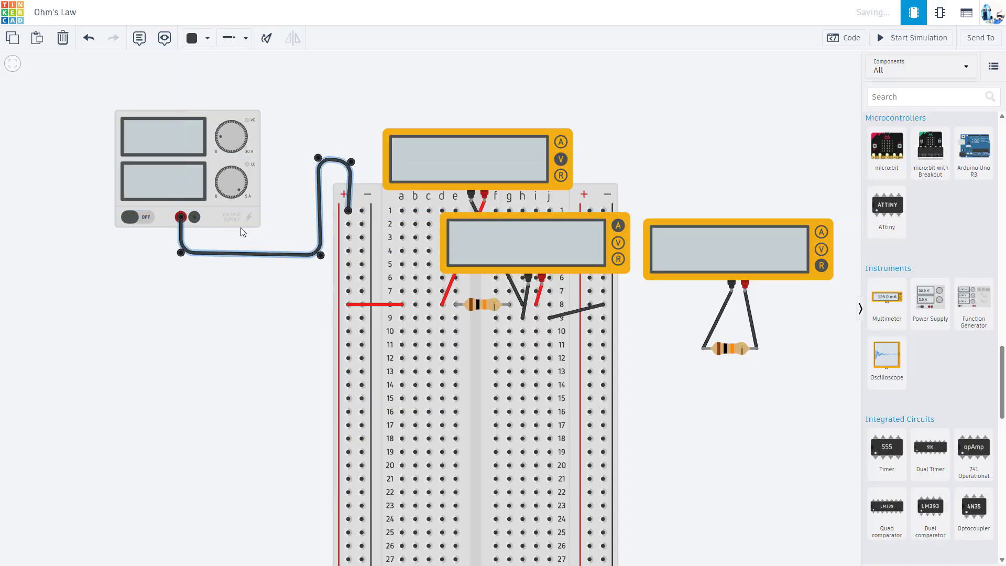
click(193, 216)
click(194, 271)
click(304, 271)
click(304, 142)
click(362, 210)
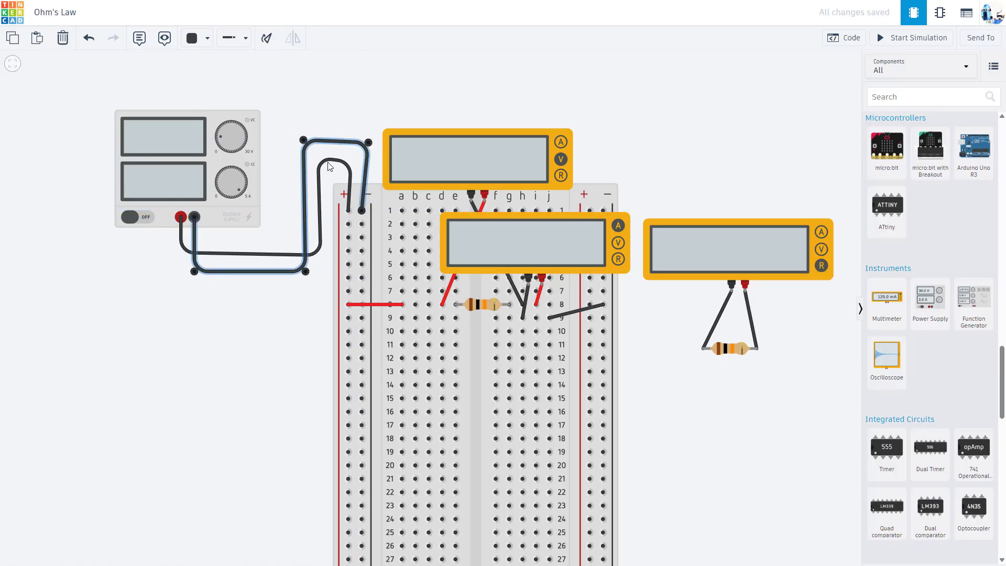
Colour the positive-terminal wire red.
click(330, 166)
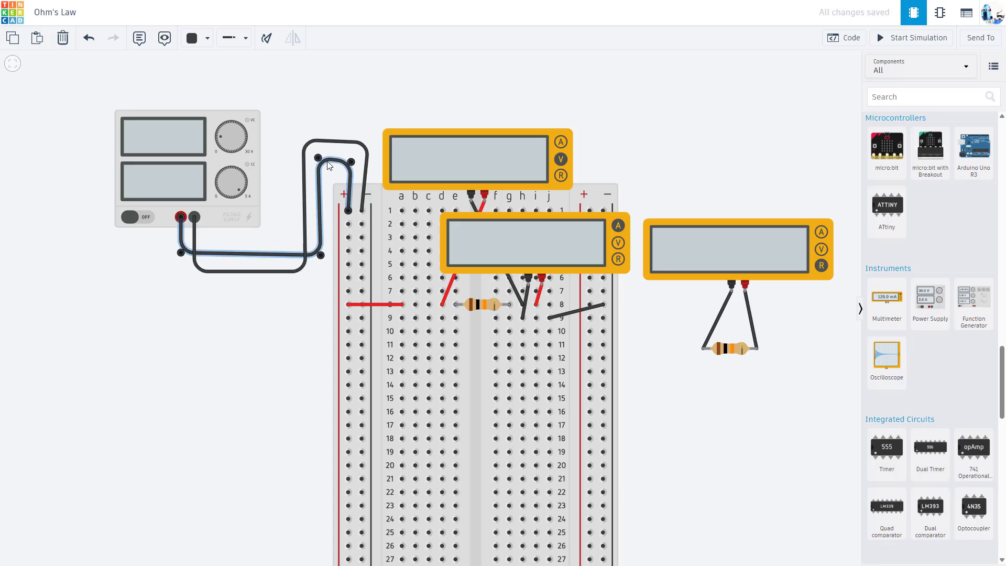
click(198, 46)
click(210, 90)
click(282, 142)
drag(369, 110, 377, 158)
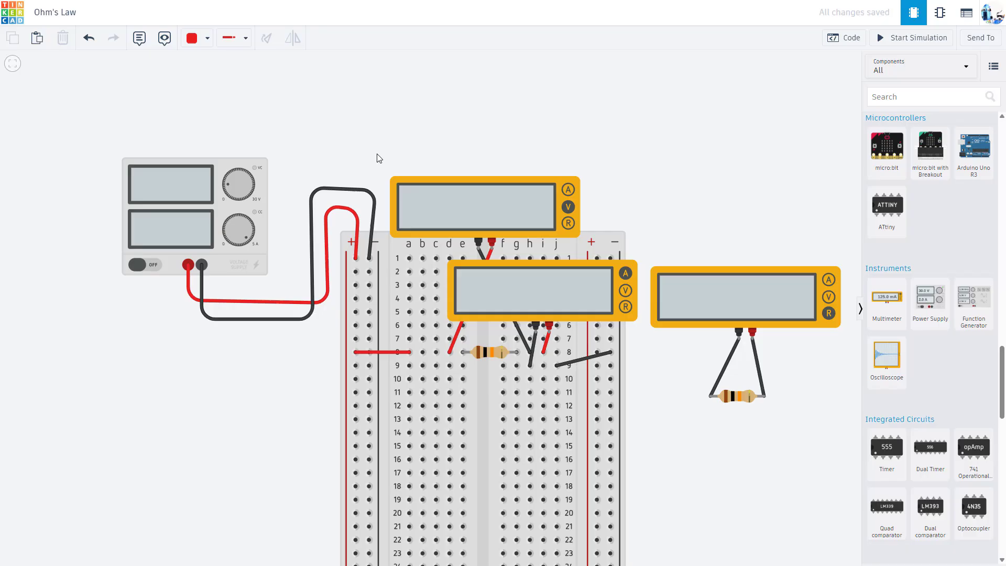
Start the simulation and raise the supply voltage so the meters read 30.0 V and 300 µA.
click(883, 40)
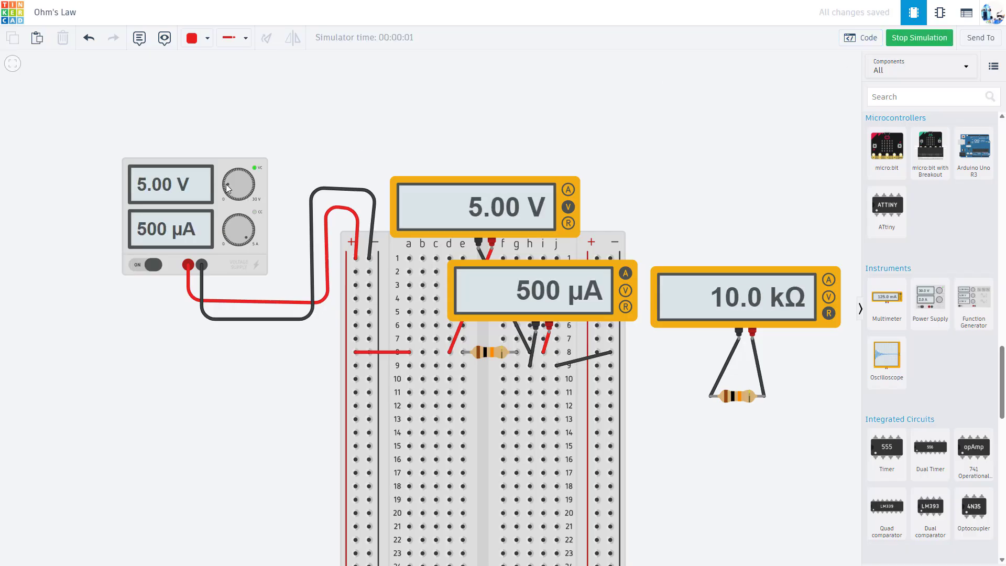
drag(228, 187, 147, 183)
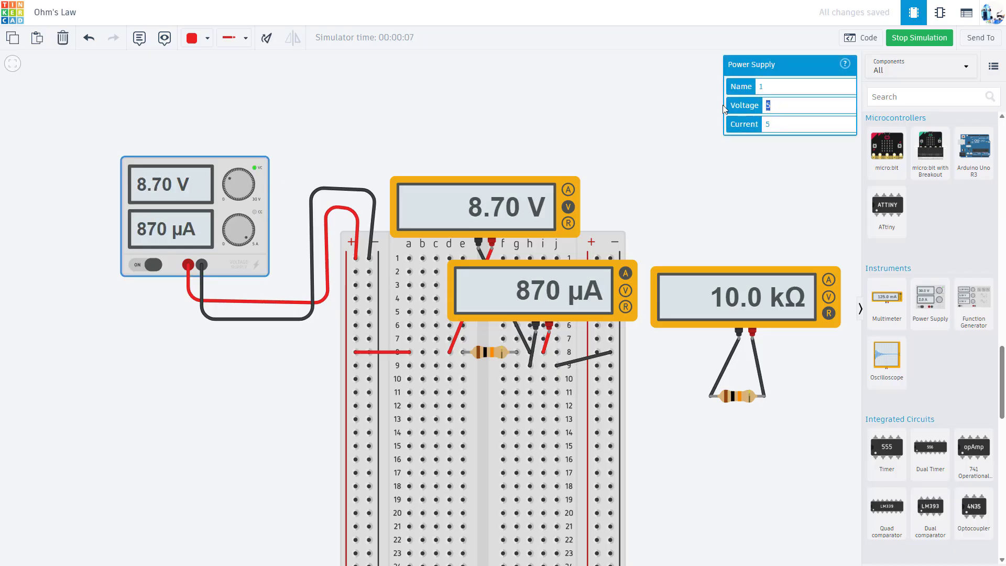
drag(781, 106, 758, 104)
text(10)
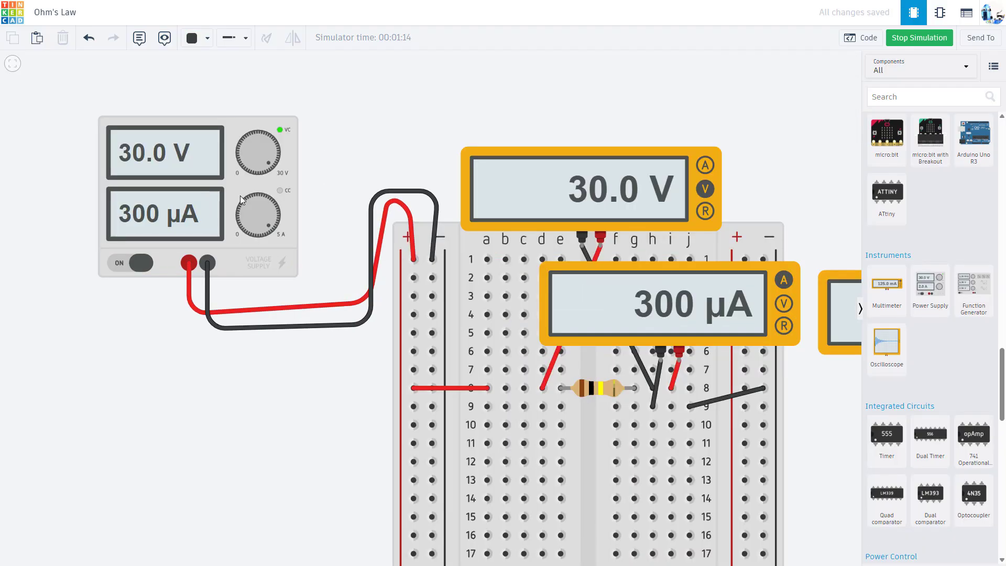
click(280, 190)
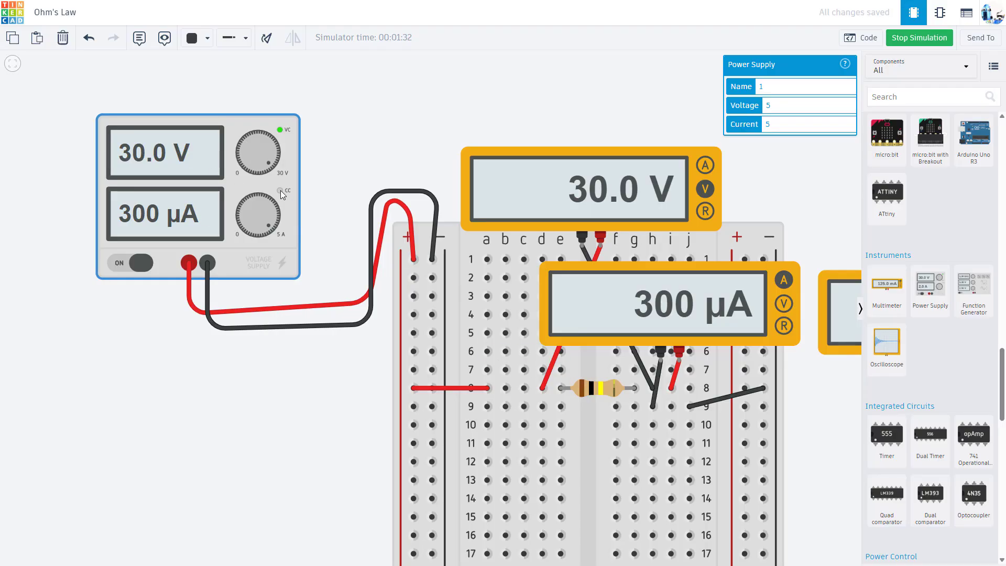
Drop the supply's current limit to zero, then raise it back to restore 30.0 V.
scroll(283, 173, up, 1)
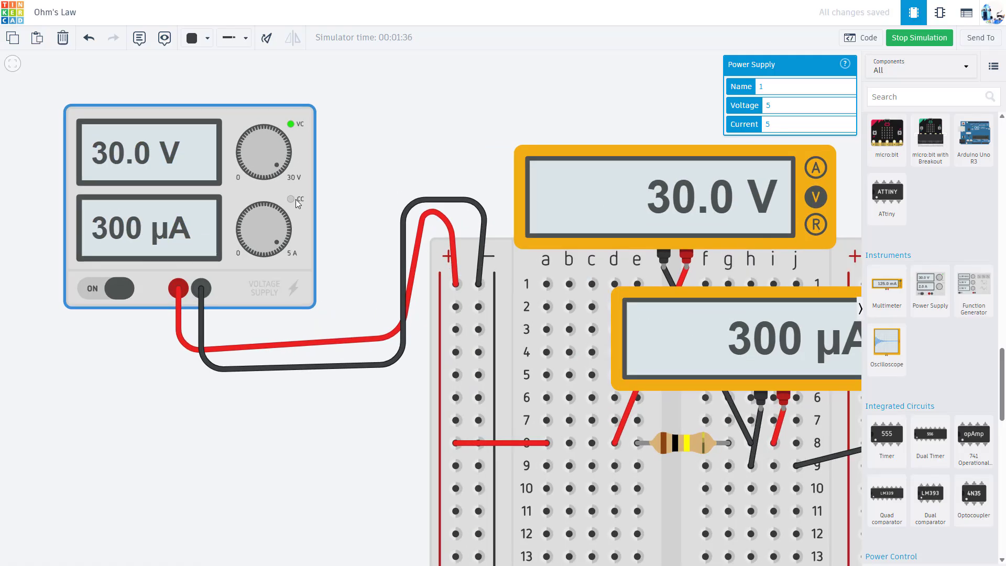
drag(278, 240, 239, 264)
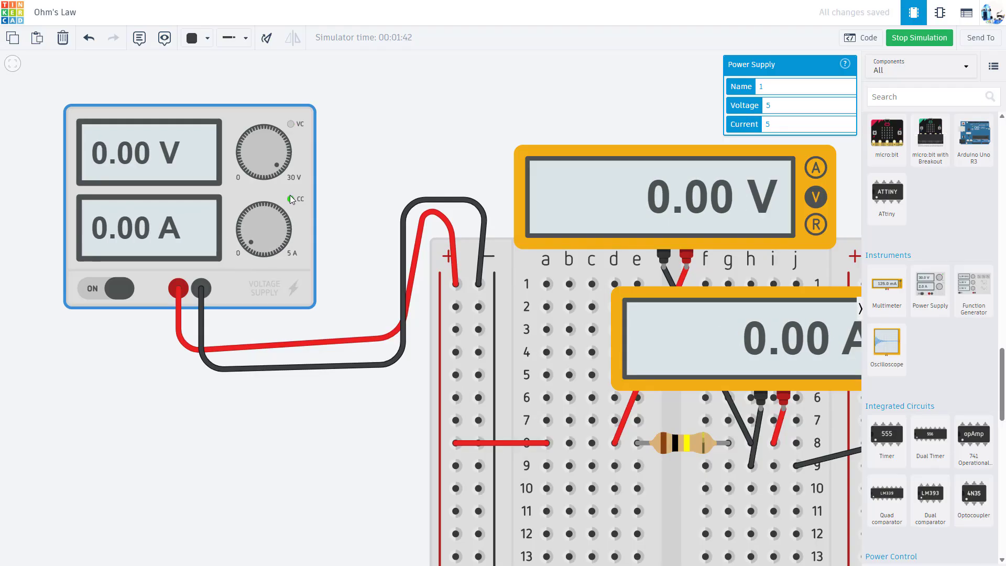
drag(257, 239, 247, 239)
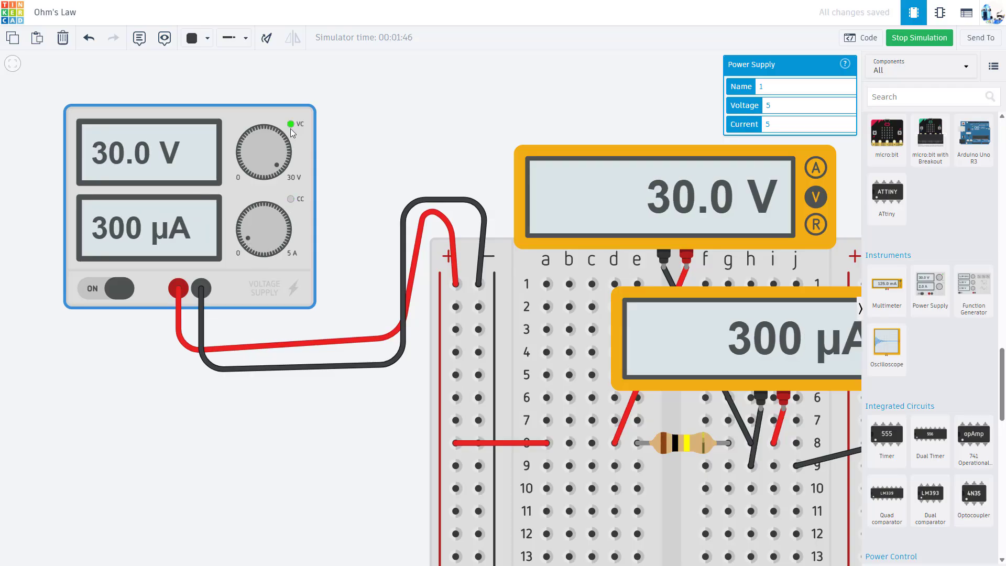
scroll(348, 222, down, 2)
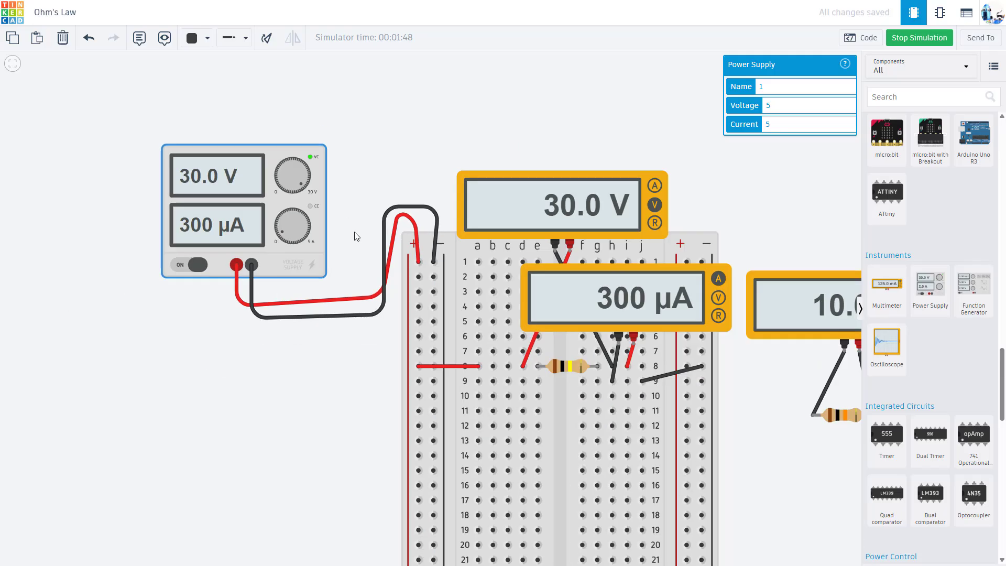
drag(358, 240, 322, 221)
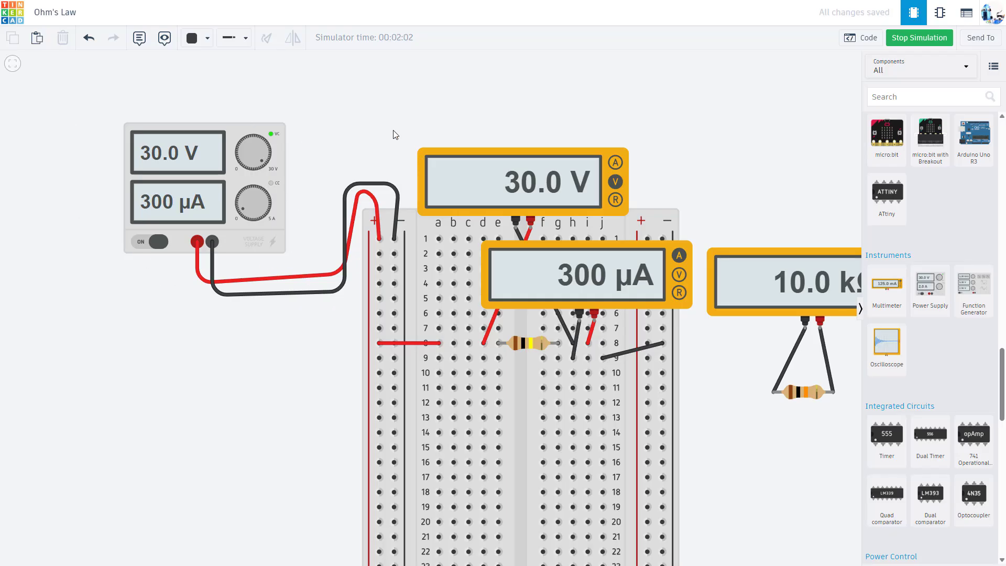
drag(395, 134, 297, 135)
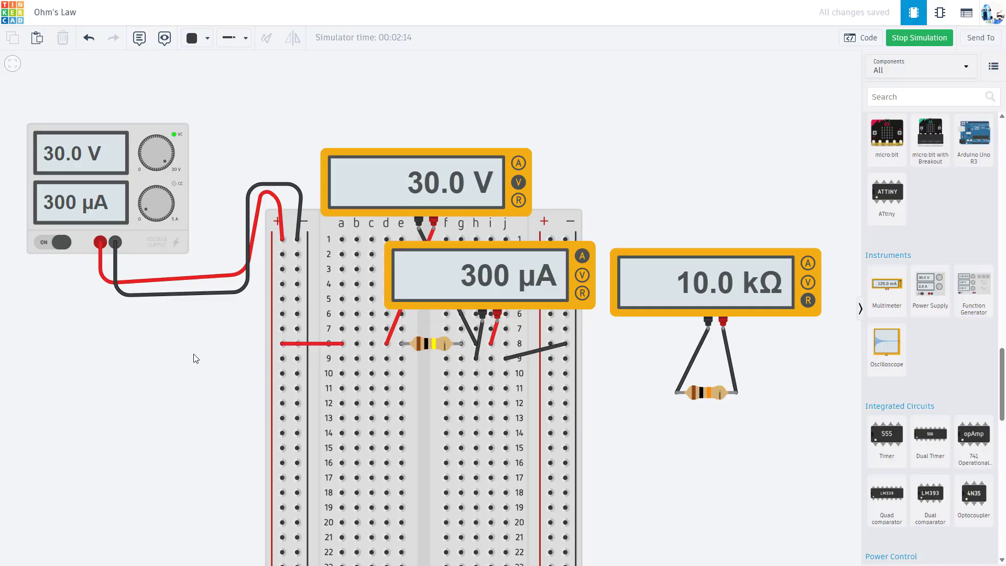
drag(197, 355, 253, 360)
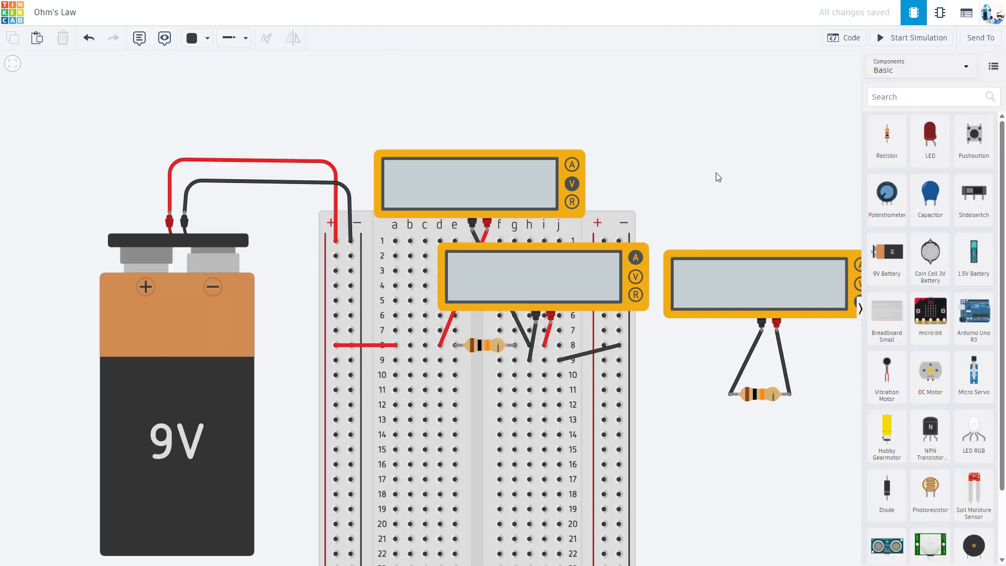
Simulate the 9V battery circuit, inspect both resistors, and rerun to read 8.99 V, 8.99 mA, 1.00 kΩ.
click(891, 38)
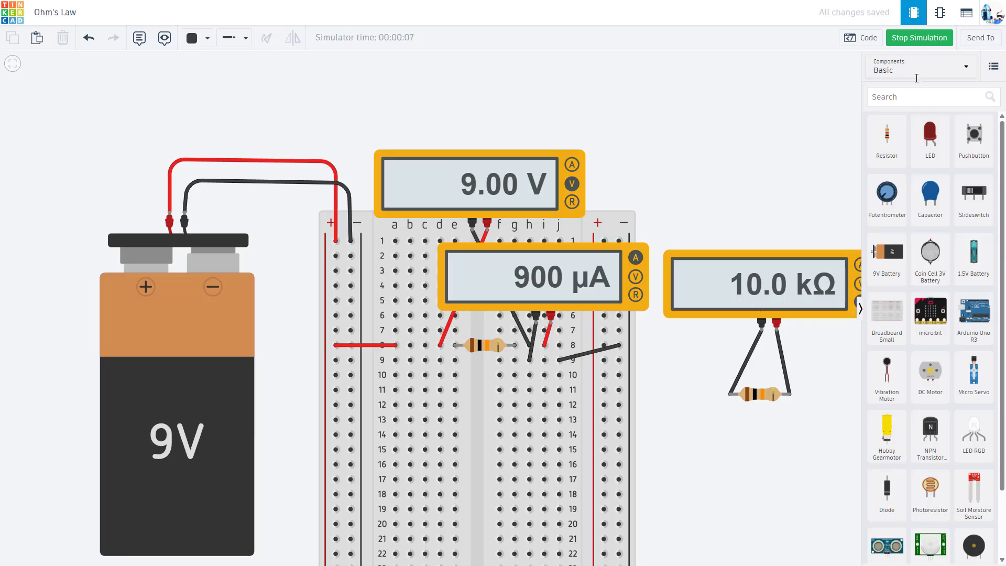
click(927, 38)
click(484, 345)
click(759, 251)
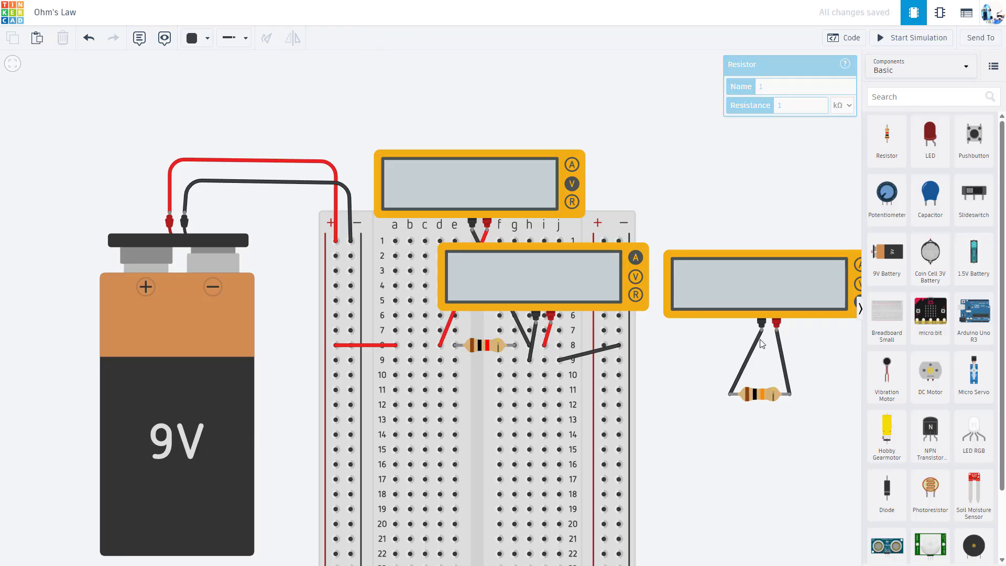
click(759, 394)
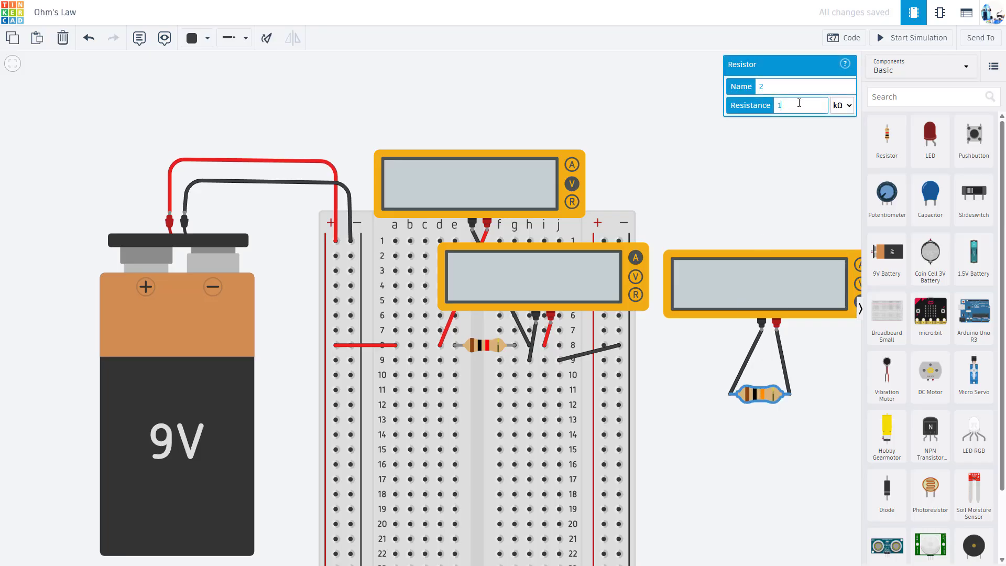
click(768, 198)
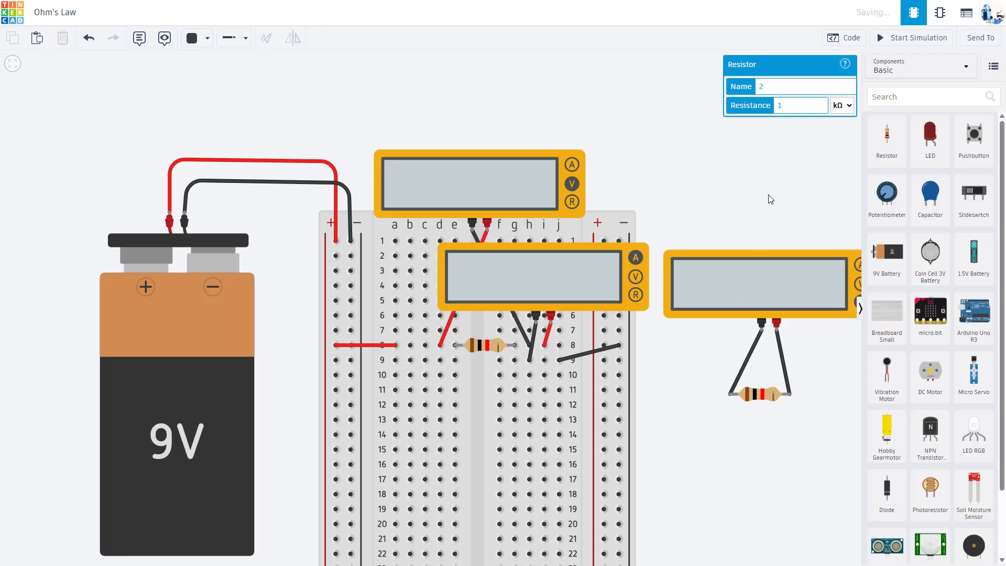
click(885, 39)
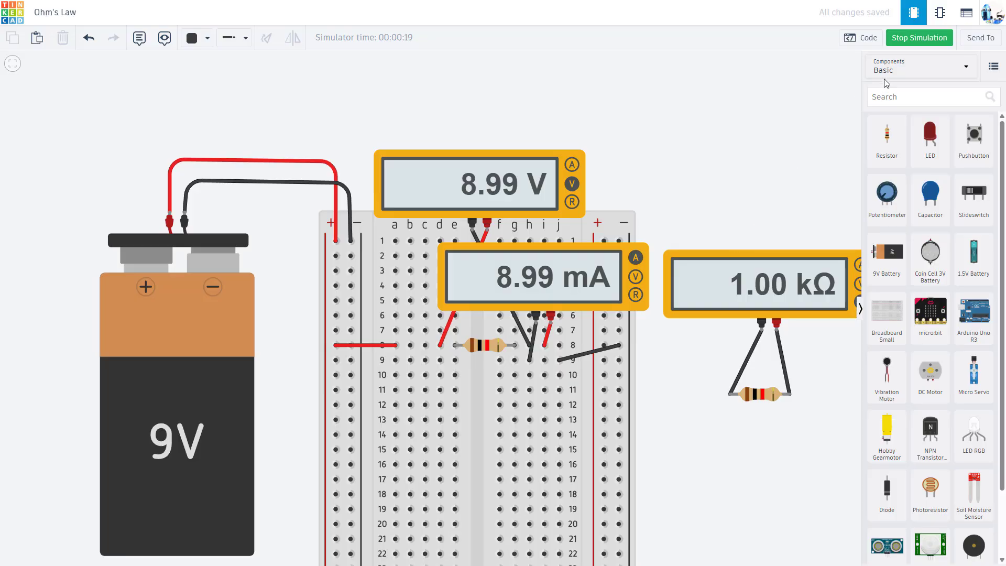
Stop the simulation and set the breadboard resistor to 100 Ω.
click(483, 346)
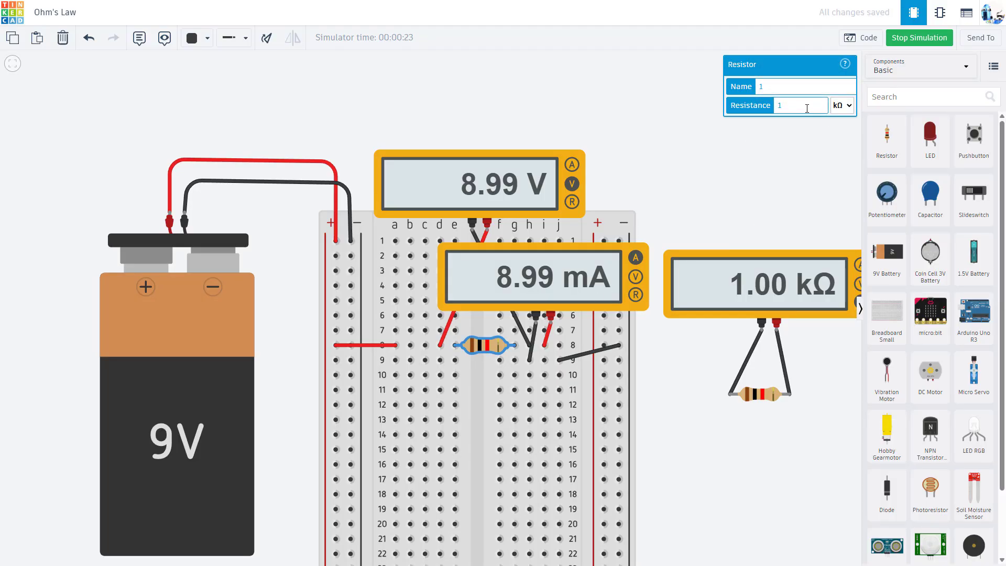
click(919, 38)
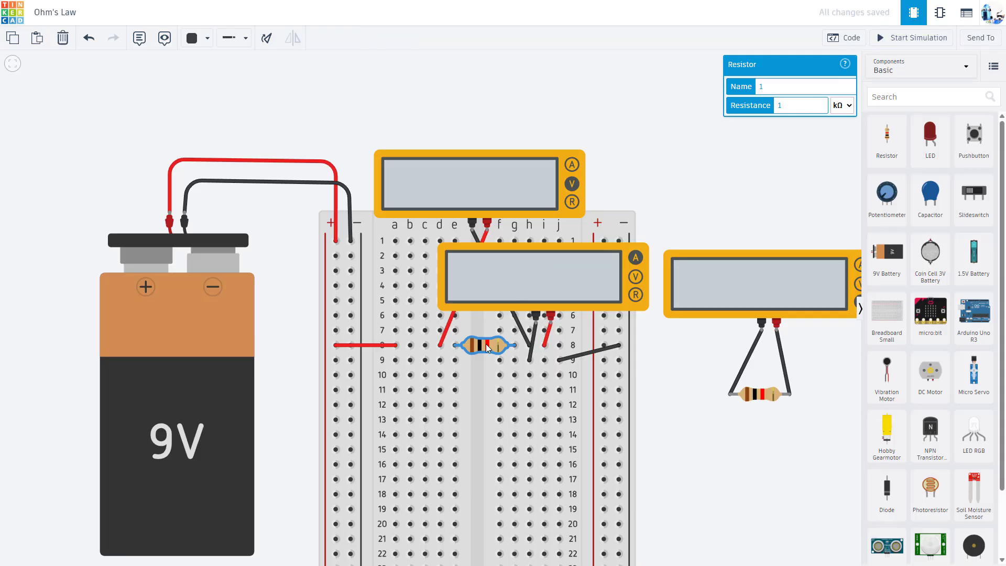
click(791, 107)
text(00)
click(842, 106)
click(844, 180)
Set the ohmmeter's resistor to 100 Ω as well and run the simulation.
click(760, 391)
click(789, 108)
text(00)
click(842, 106)
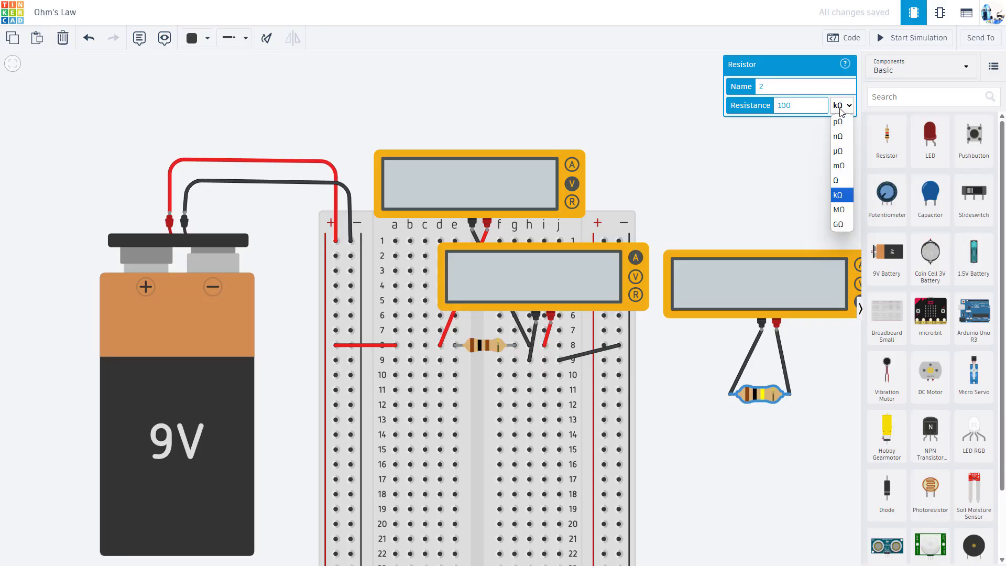
click(841, 179)
click(795, 183)
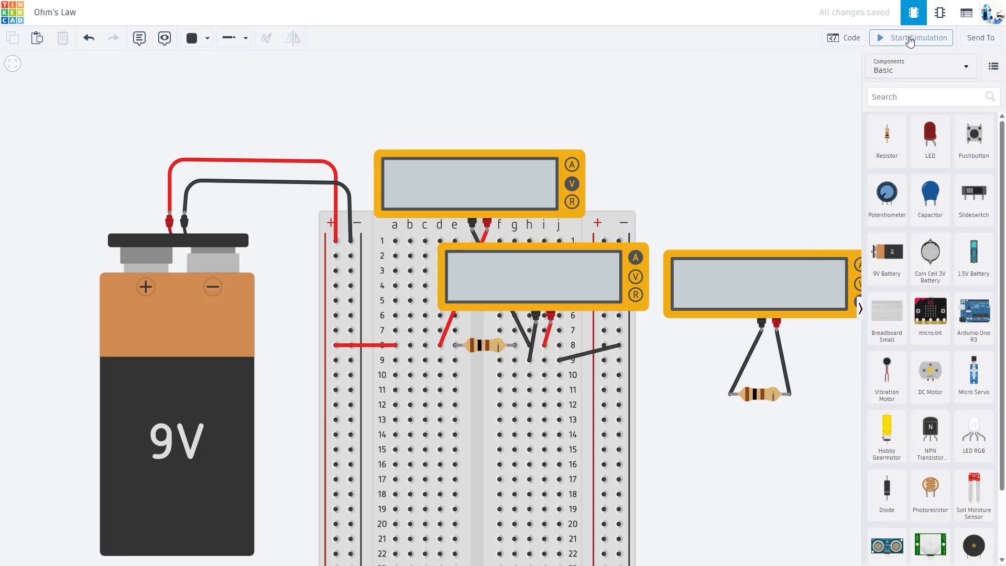
click(911, 37)
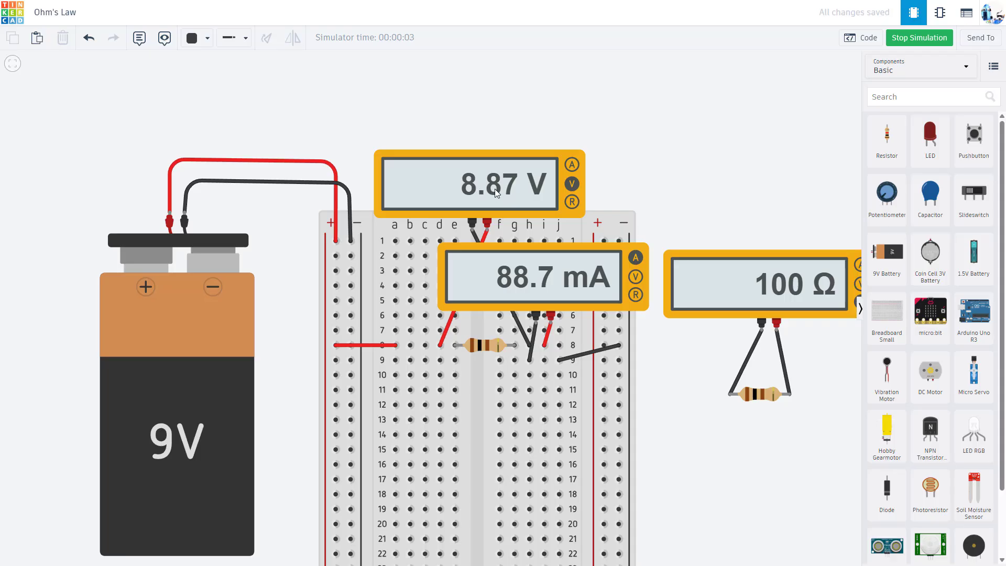
Cut both resistors from 100 Ω to 10 Ω so the meters read 7.83 V, 783 mA and 10.0 Ω.
click(483, 345)
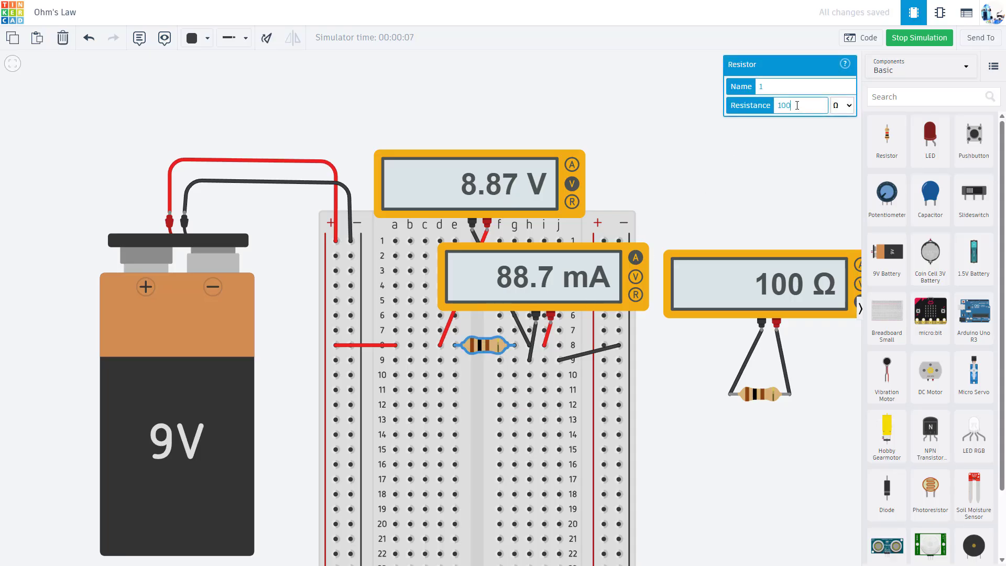
key(BackSpace)
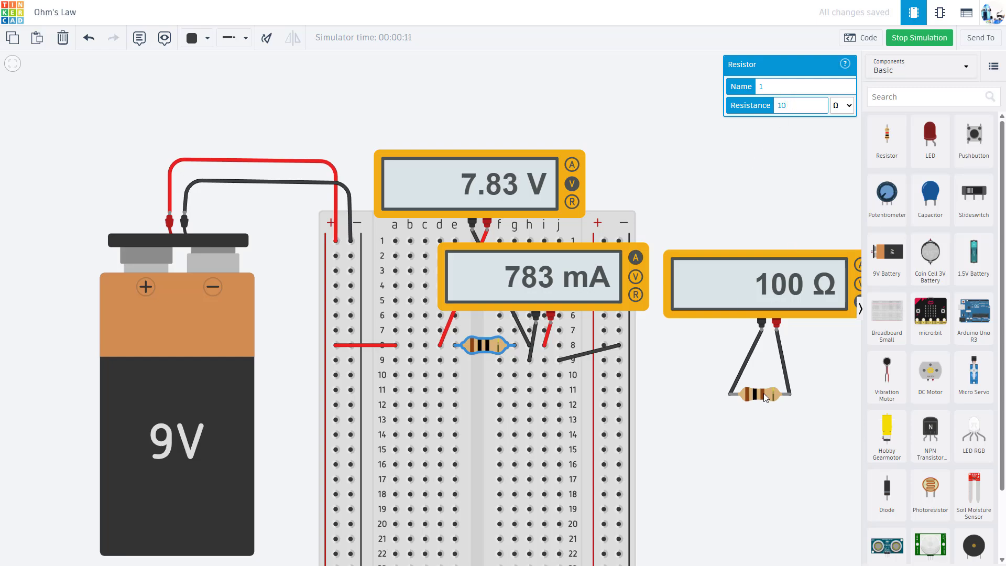
click(760, 394)
key(BackSpace)
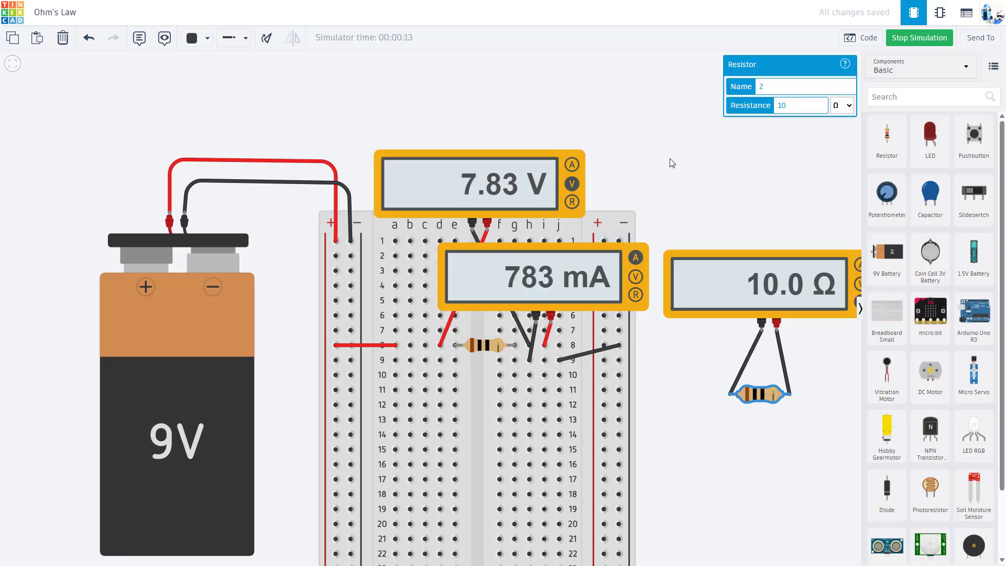
click(670, 160)
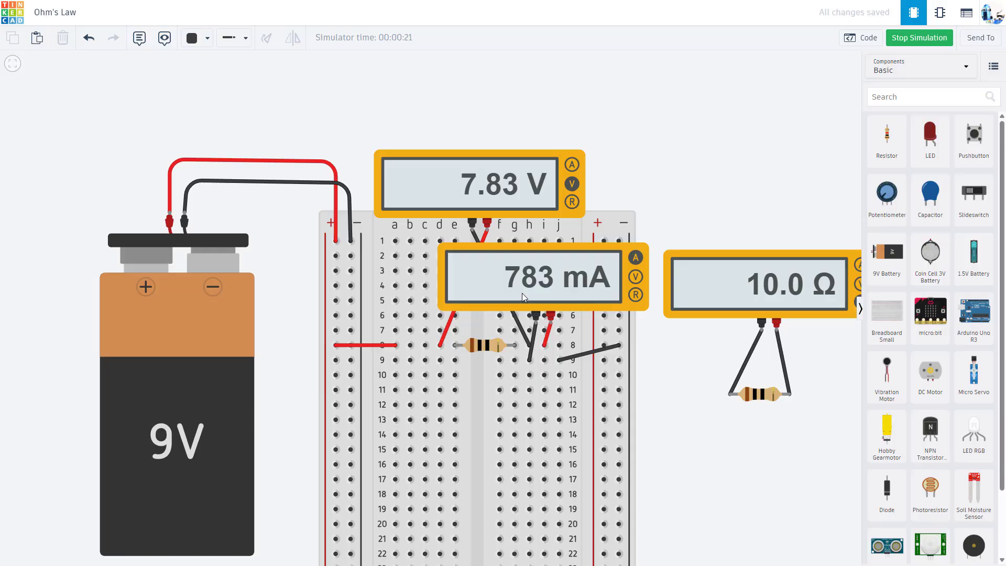
click(483, 353)
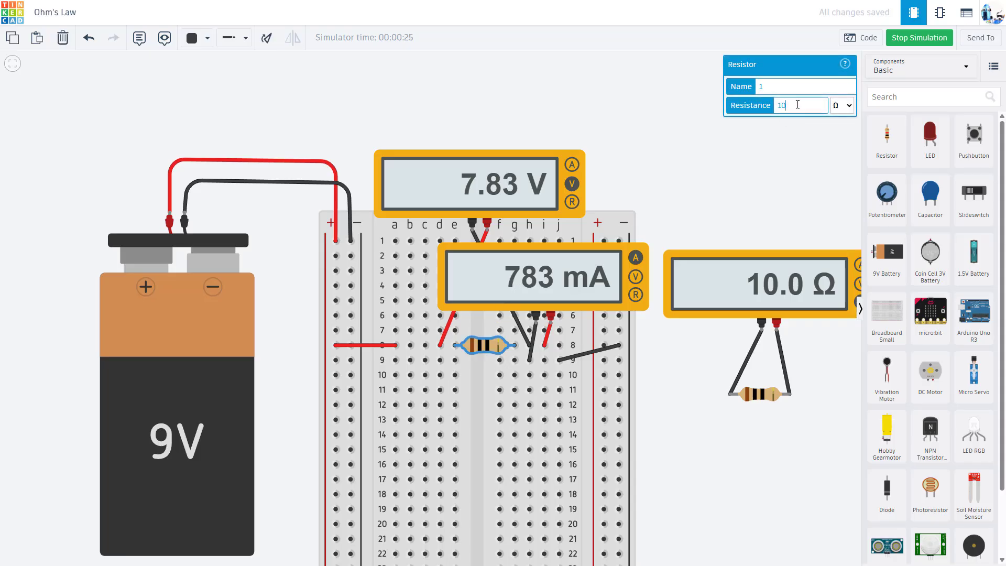
Change both resistors from 10 Ω to 1 Ω, including the one measured by the ohmmeter.
key(BackSpace)
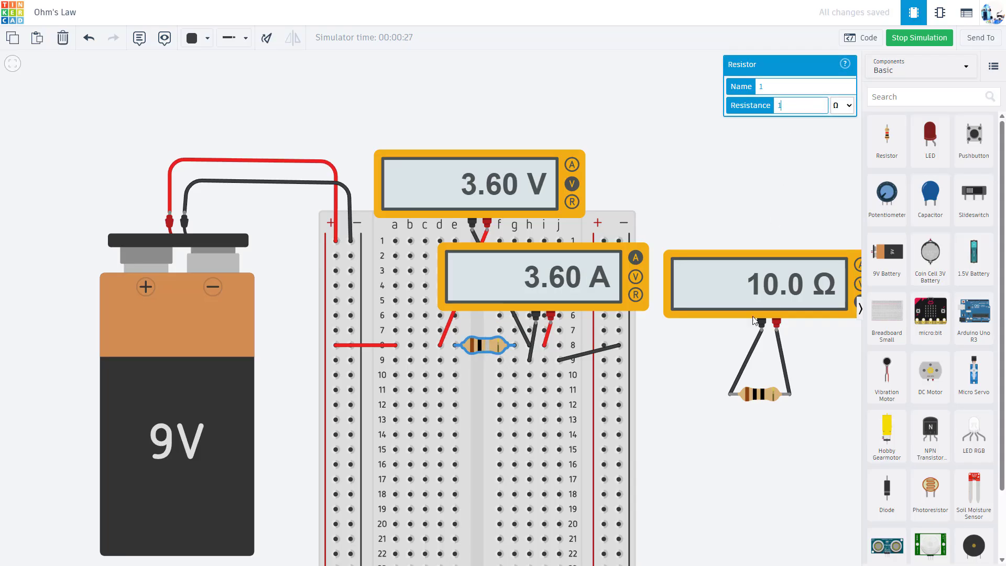
click(763, 393)
click(783, 106)
key(BackSpace)
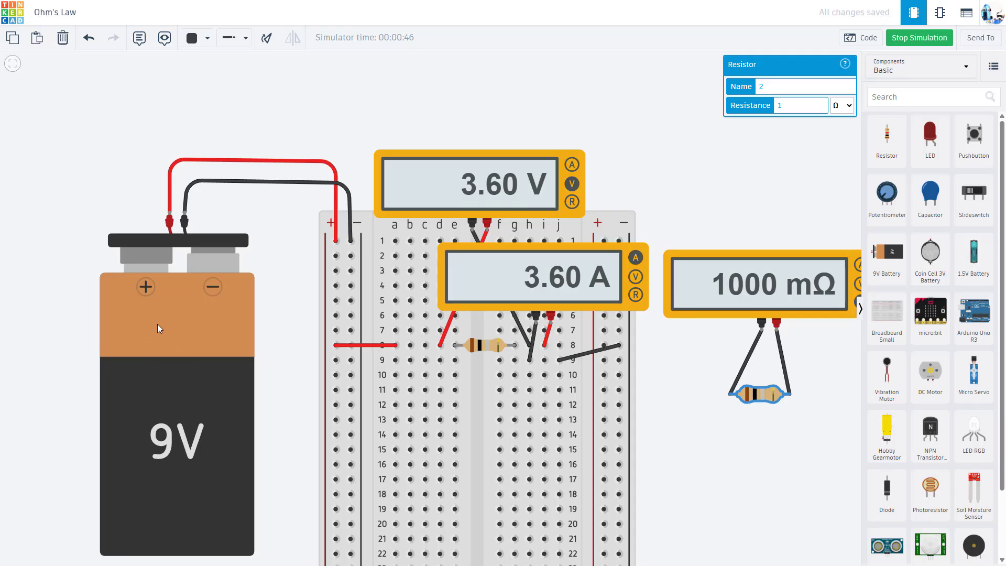
drag(79, 335, 116, 304)
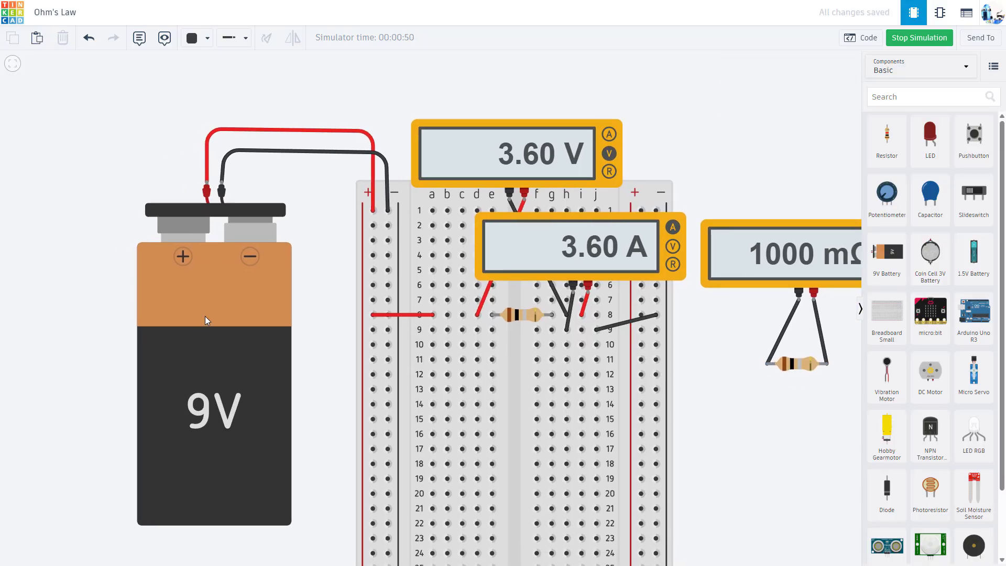